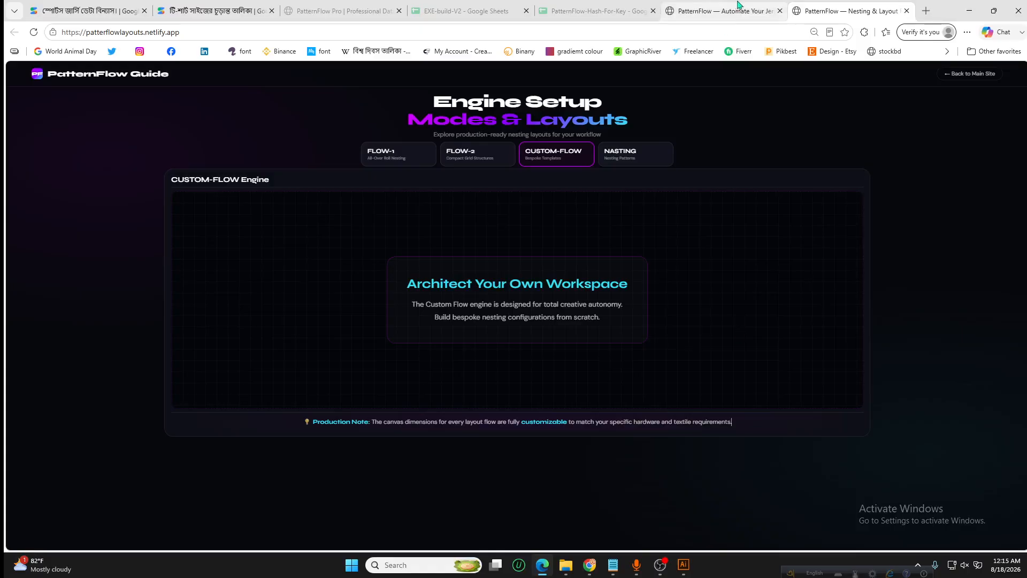
Download the all-in-one master AI file from the PatternFlow site's Pattern Library and open All-FLOW-PATTARN (2).ai in Illustrator
left_click(737, 8)
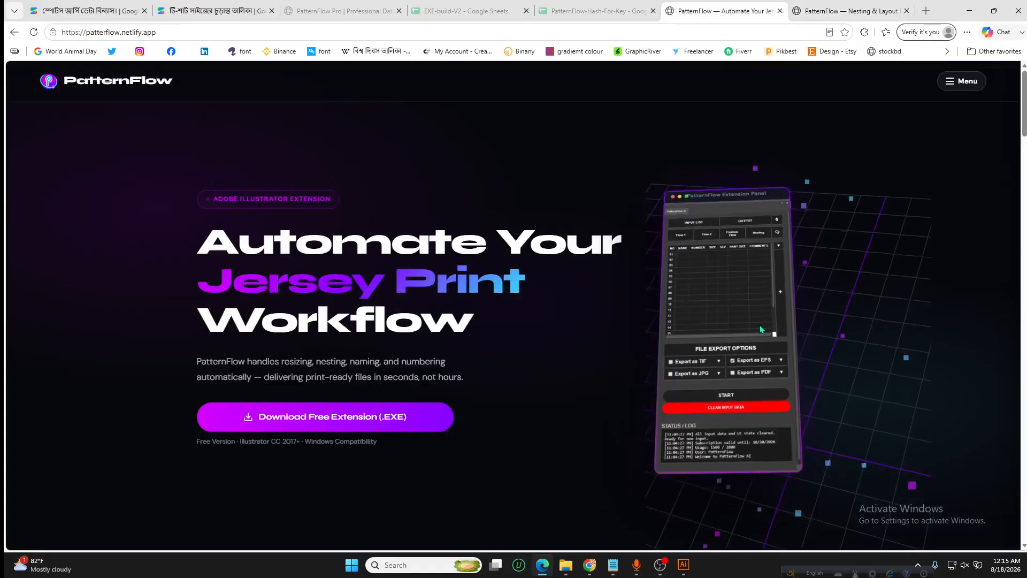
left_click(961, 81)
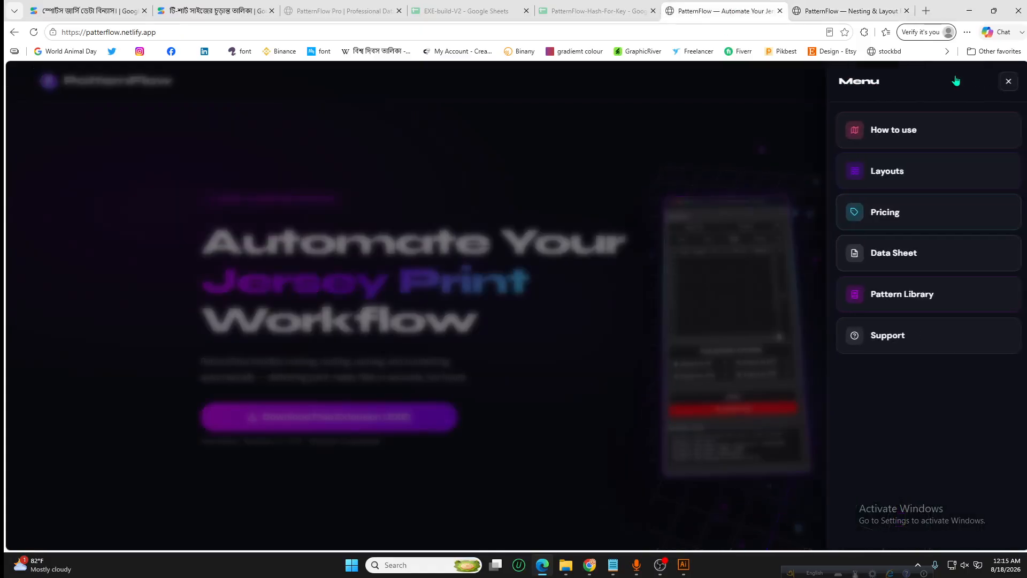
left_click(926, 296)
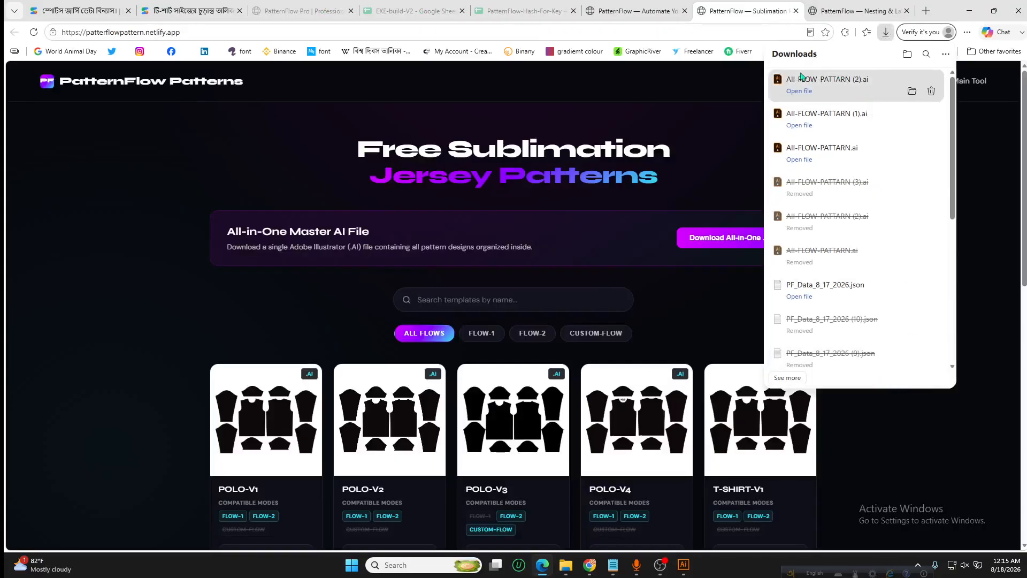
left_click(825, 84)
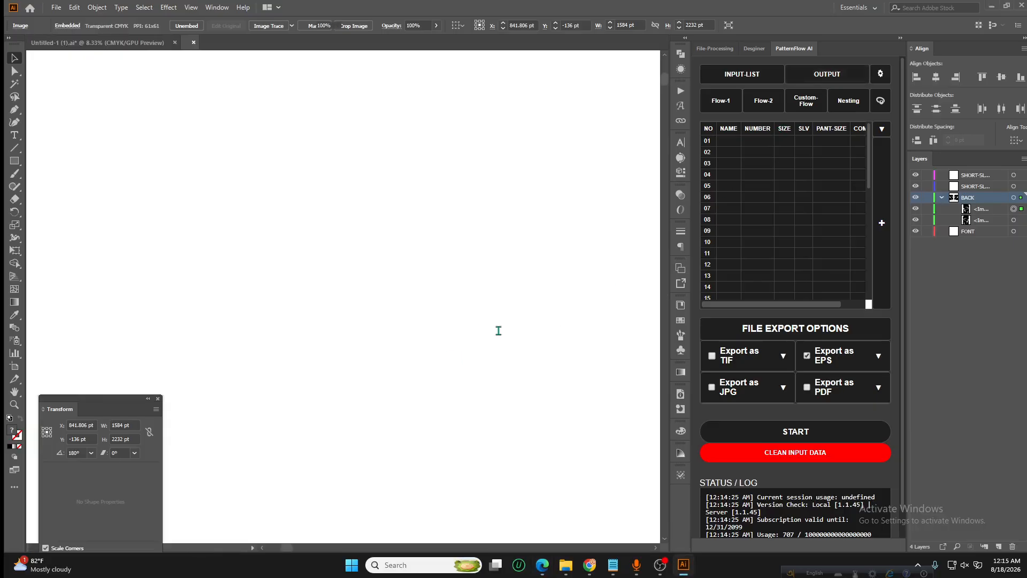
scroll(573, 313, "down", 2)
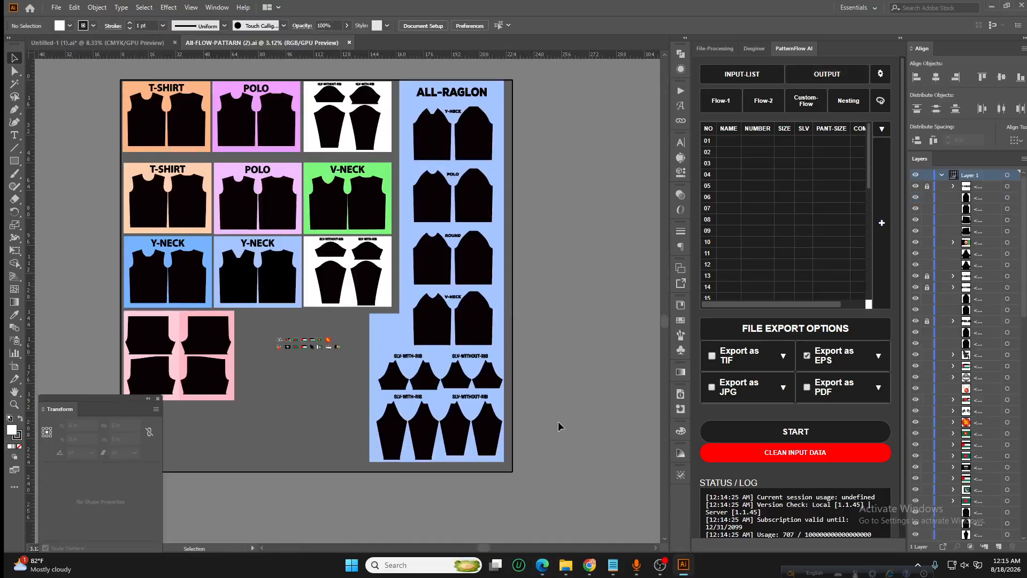
Look over the ALL-RAGLON patterns and activate Custom-Flow mode with the PATTERN flow, closing the flow list
left_click(413, 112)
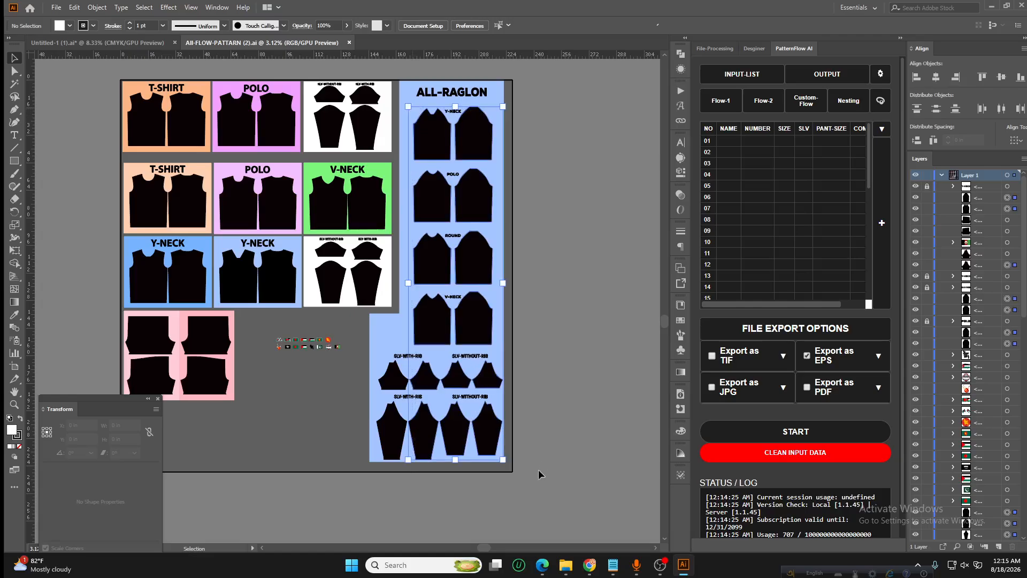
scroll(569, 458, "up", 1)
left_click(569, 463)
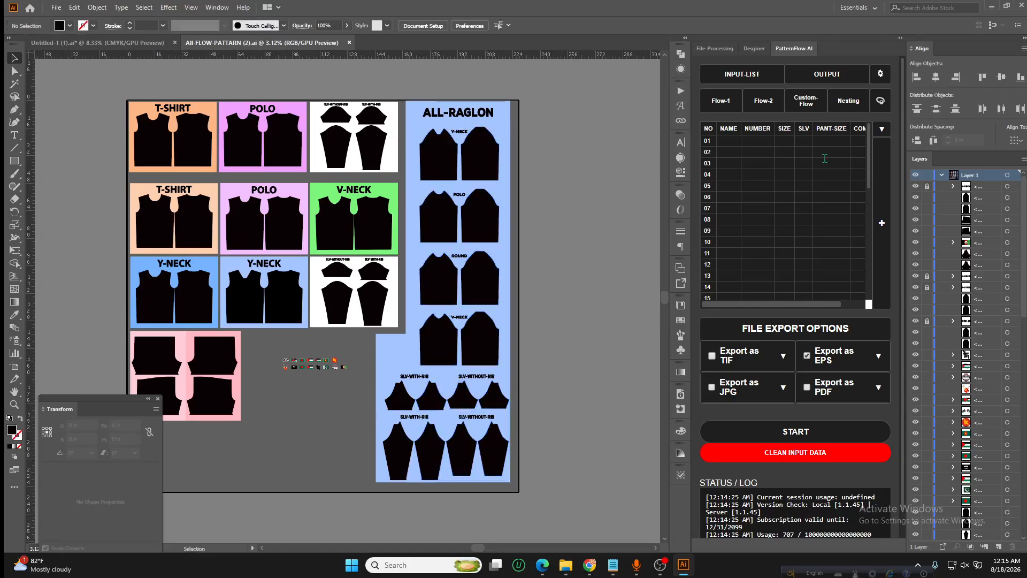
left_click(415, 172)
left_click(806, 104)
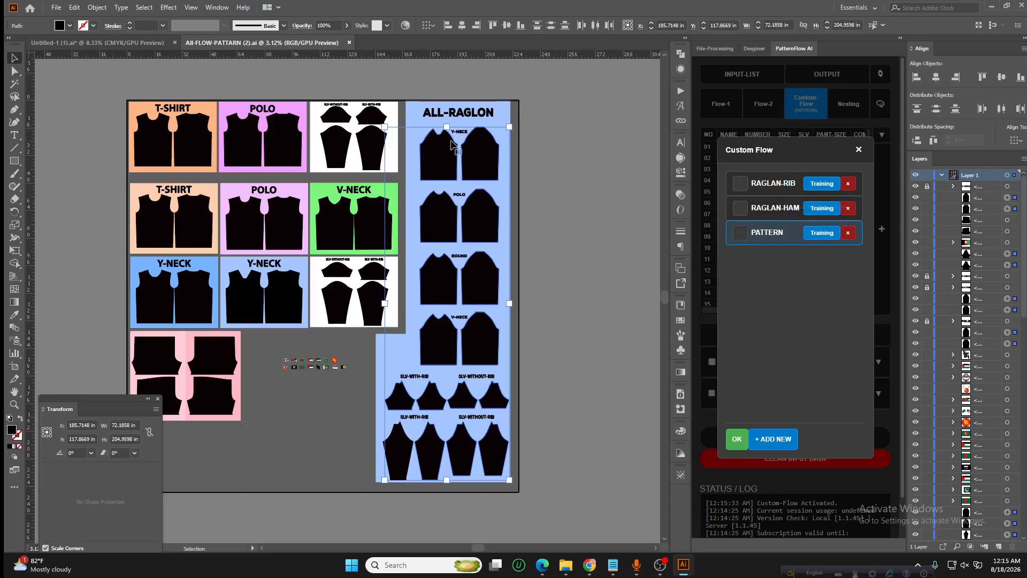
left_click(567, 471)
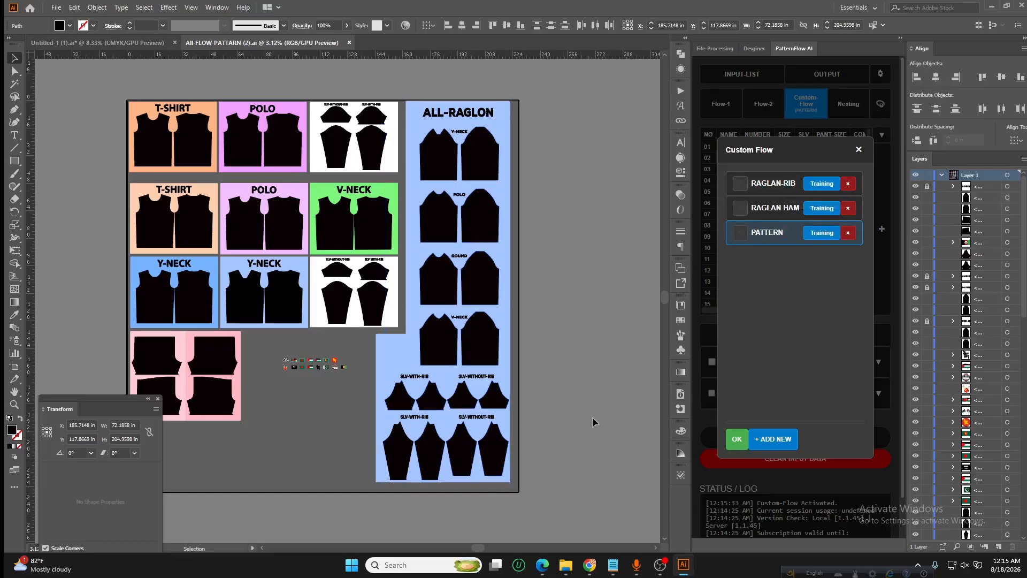
left_click(858, 150)
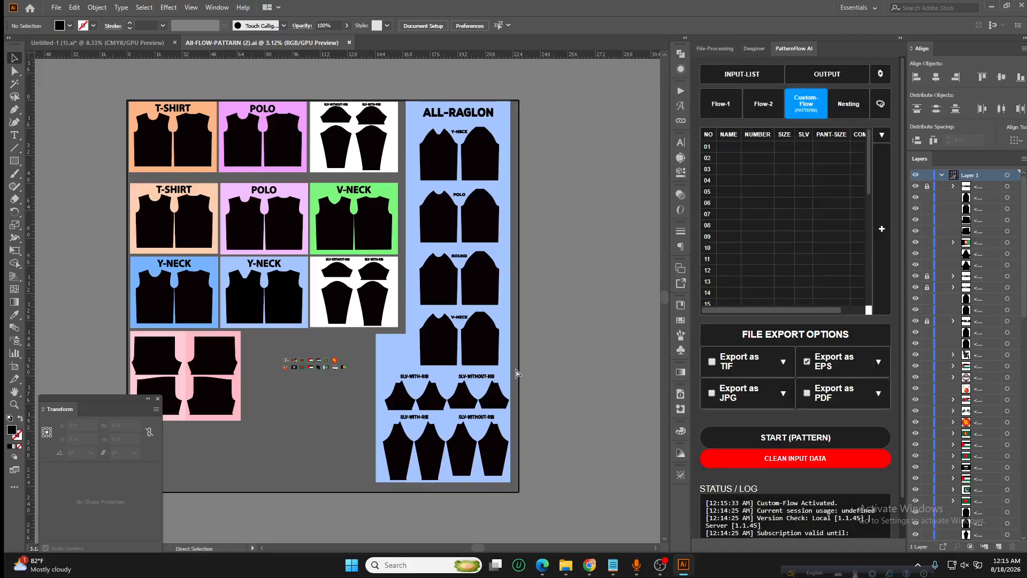
Create a new document and copy the ROUND raglan body pieces and the short and long SLV-WITHOUT-RIB sleeves into it
key("ctrl+n")
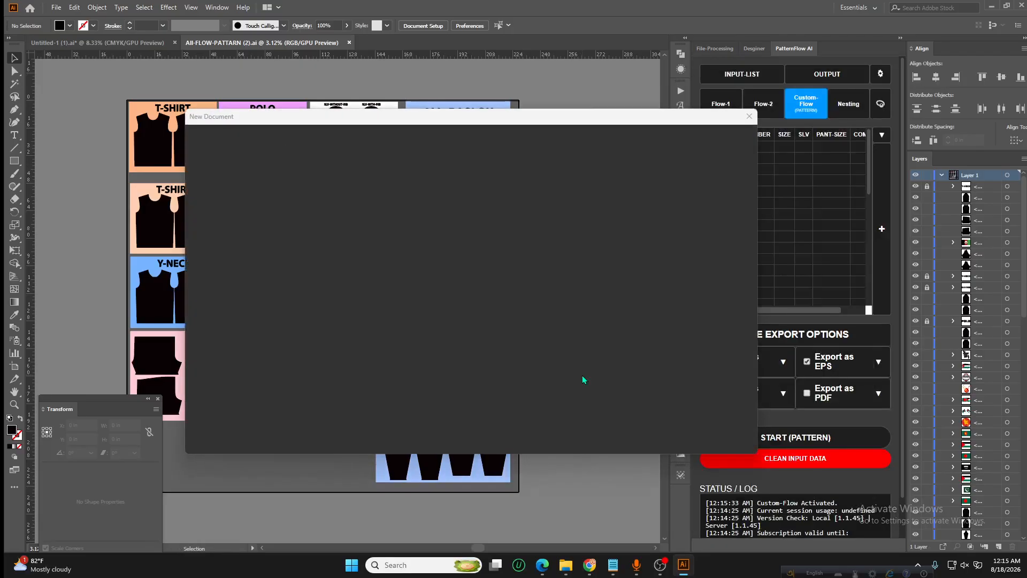
left_click(690, 432)
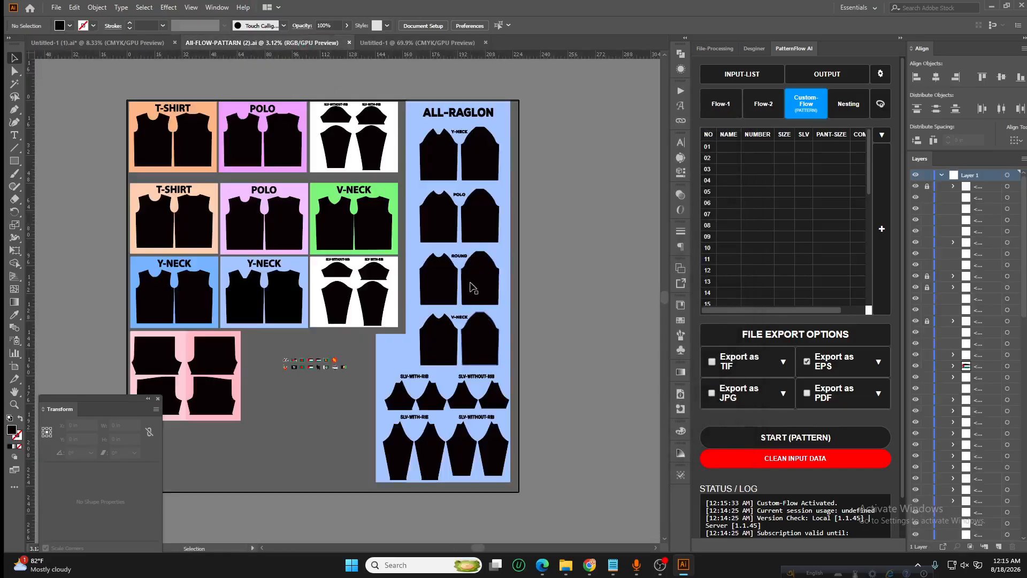
left_click(473, 288)
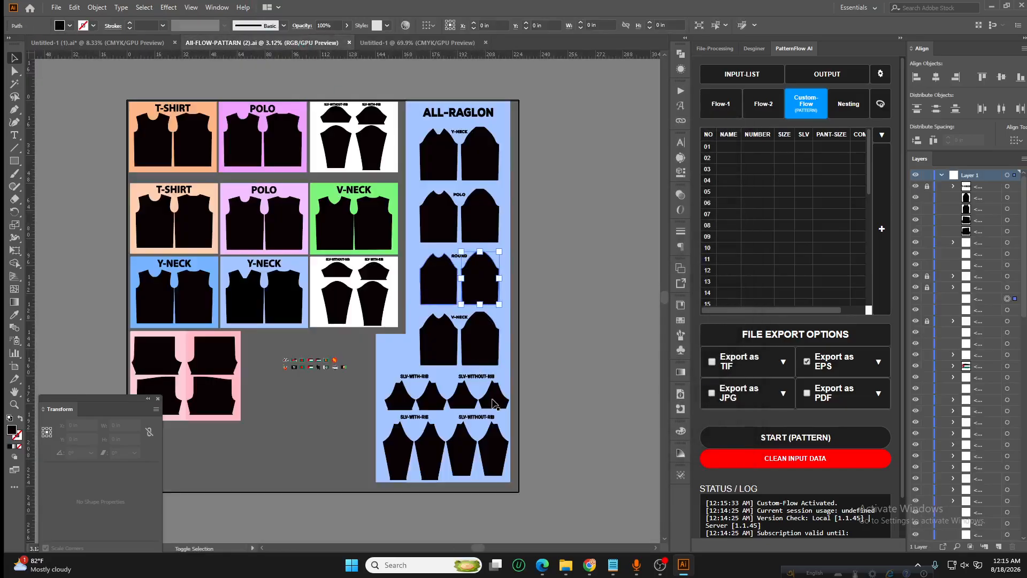
left_click(494, 446, "shift")
key("ctrl+c")
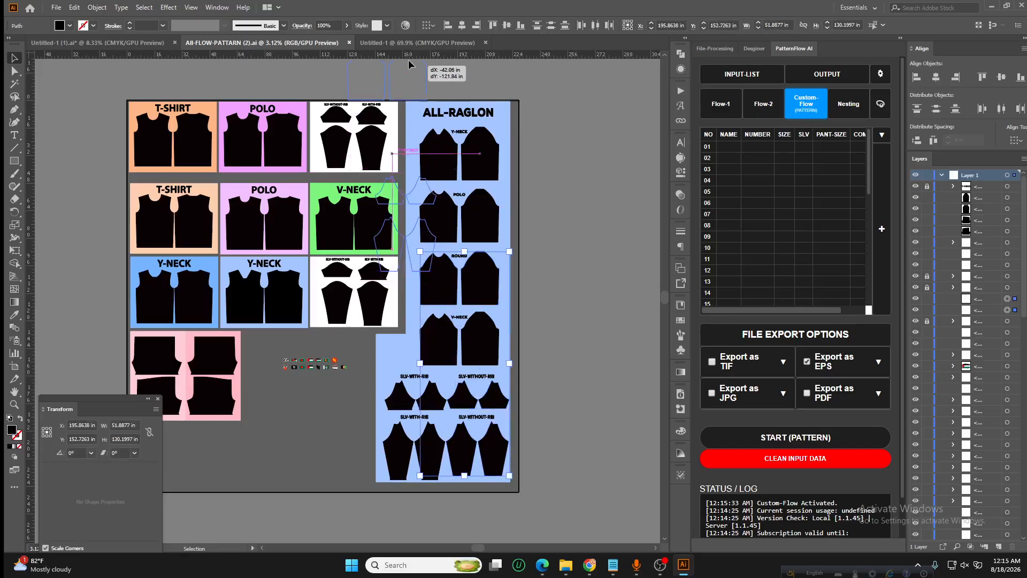
left_click(421, 43)
key("ctrl+v")
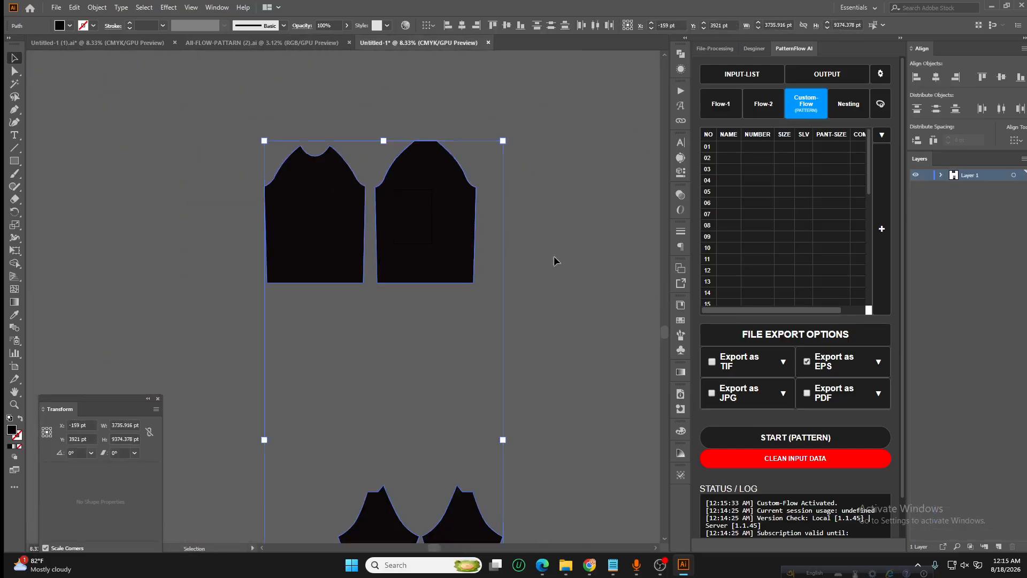
Move the short and long sleeve pieces up so they sit directly beneath the raglan body pieces
left_click(553, 257)
left_click_drag(349, 471, 341, 286)
left_click_drag(442, 475, 396, 282)
left_click_drag(403, 91, 420, 178)
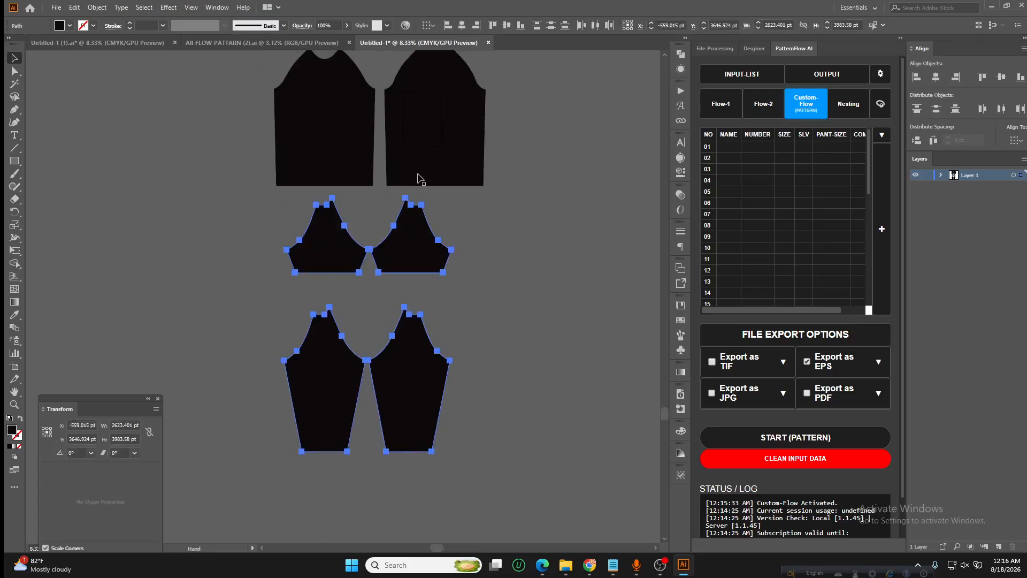
Copy the two mirrored artwork images from the Untitled-1 (1) document and place them above the raglan body pieces
left_click(112, 44)
left_click(429, 253, "shift")
left_click_drag(402, 250, 507, 171)
left_click(422, 214)
left_click(364, 213)
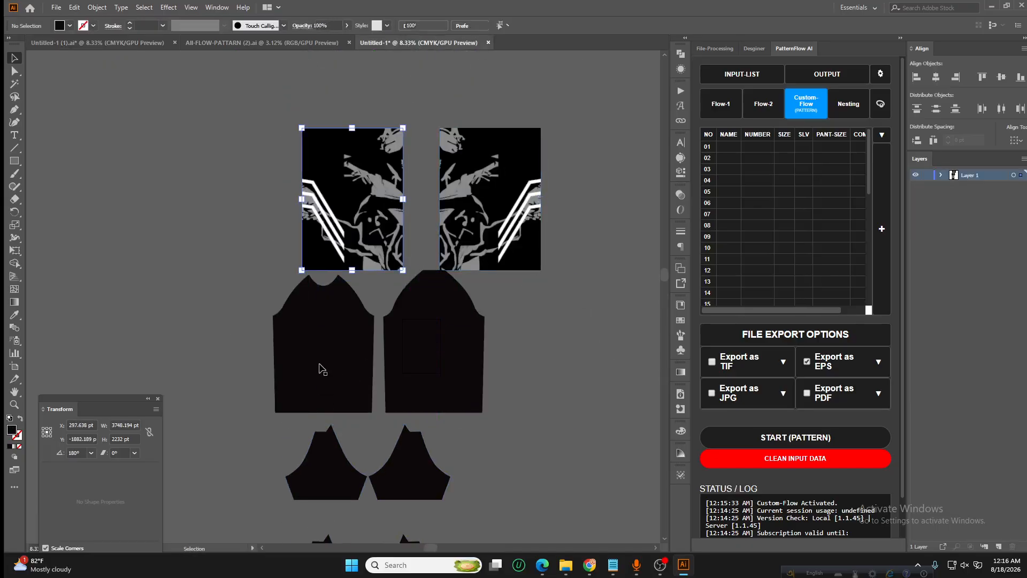
left_click(468, 209, "shift")
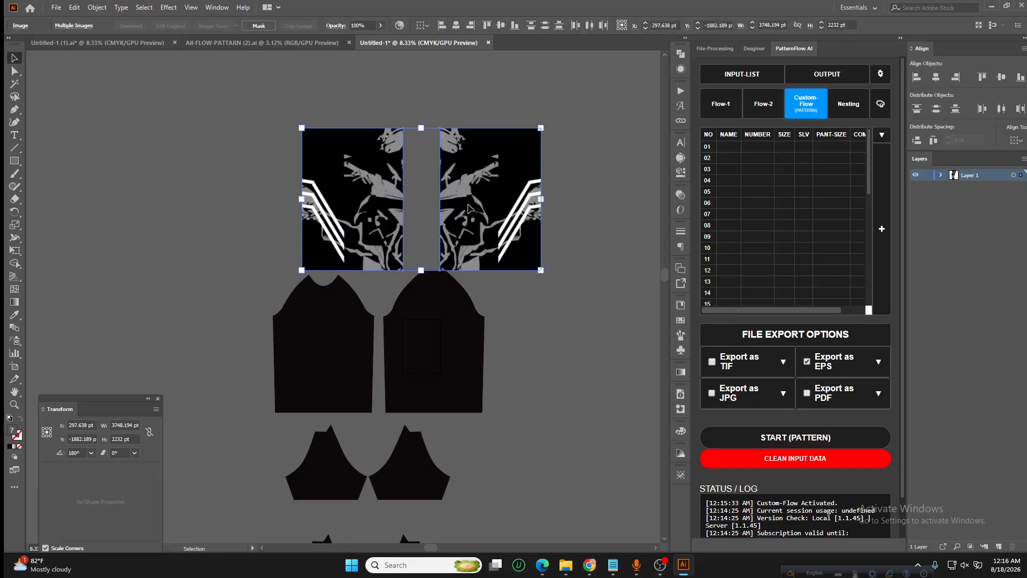
left_click(548, 349)
Align the first artwork image over the round-neck front piece and clip it to that shape
left_click(374, 218)
left_click(348, 321, "shift")
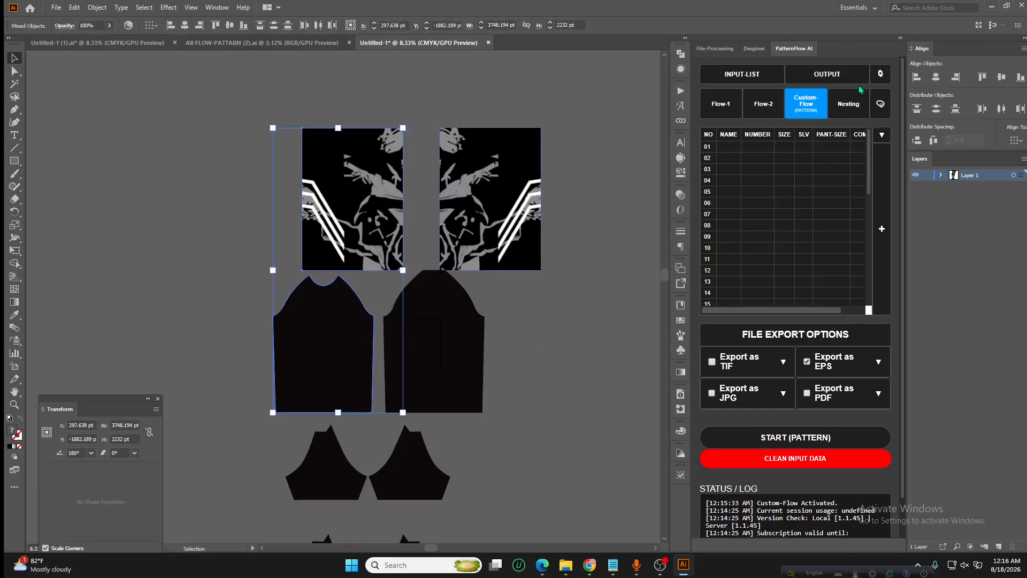
left_click(916, 78)
left_click(1019, 77)
right_click(388, 163)
left_click(463, 261)
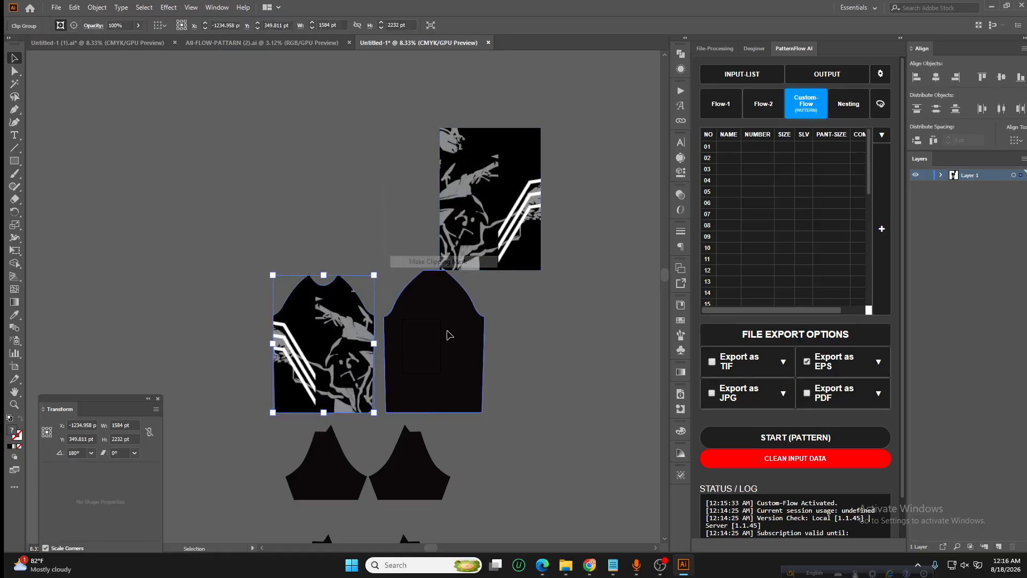
Align the remaining artwork image with the back body piece and place a duplicate of the image beside it
left_click(447, 334)
left_click(473, 235, "shift")
left_click(916, 78)
left_click(1019, 78)
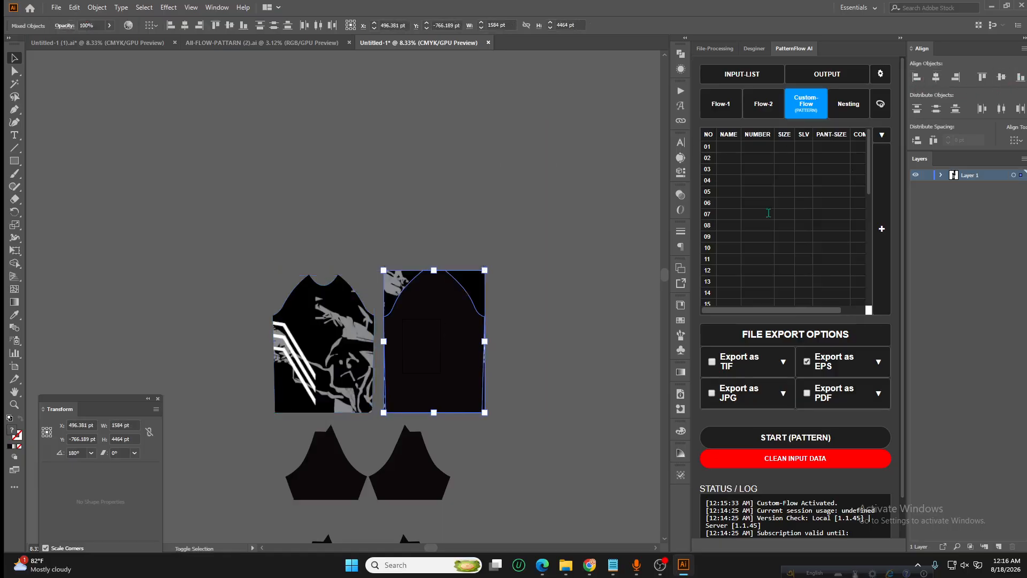
scroll(489, 196, "down", 5)
left_click(489, 191)
left_click_drag(458, 149, 639, 149)
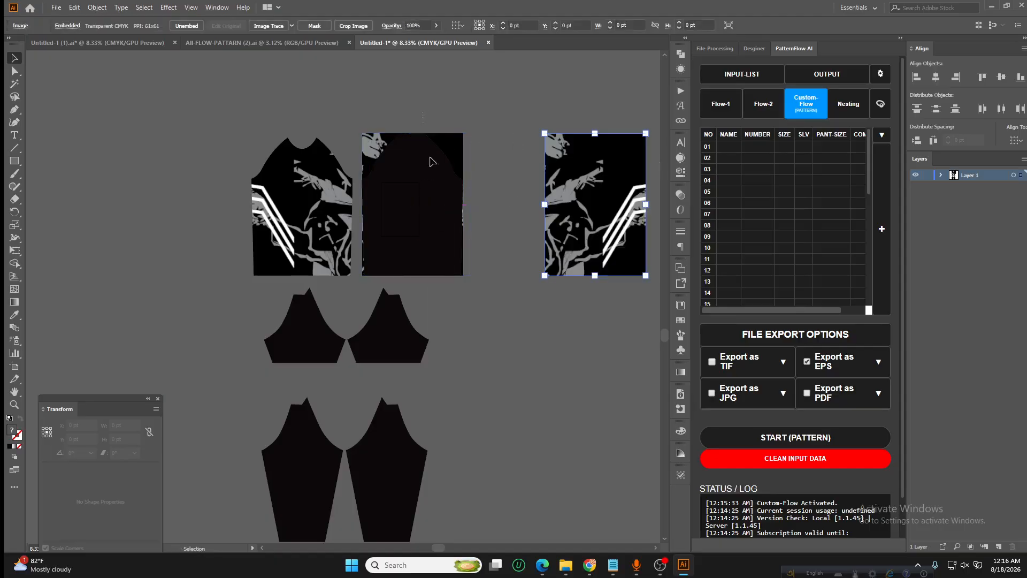
Clip the aligned artwork to the shape of the back body piece
left_click(431, 162)
left_click(448, 141, "shift")
right_click(448, 139)
left_click(497, 236)
Place copies of the artwork behind both short sleeves and clip the one on the right short sleeve to its shape
left_click_drag(623, 207, 417, 345)
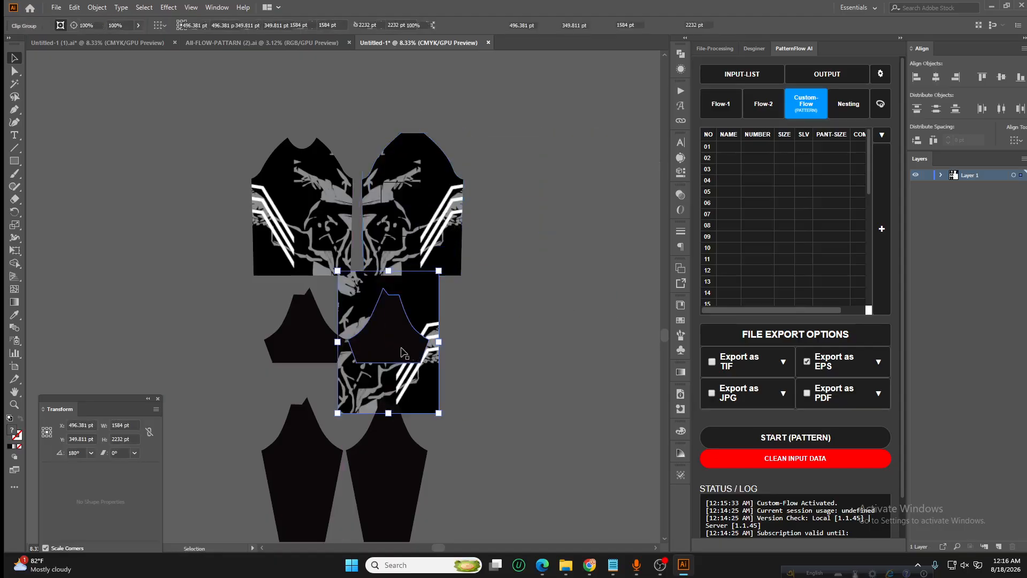
left_click_drag(438, 309, 335, 310)
left_click_drag(469, 320, 417, 322)
right_click(417, 322)
left_click(472, 419)
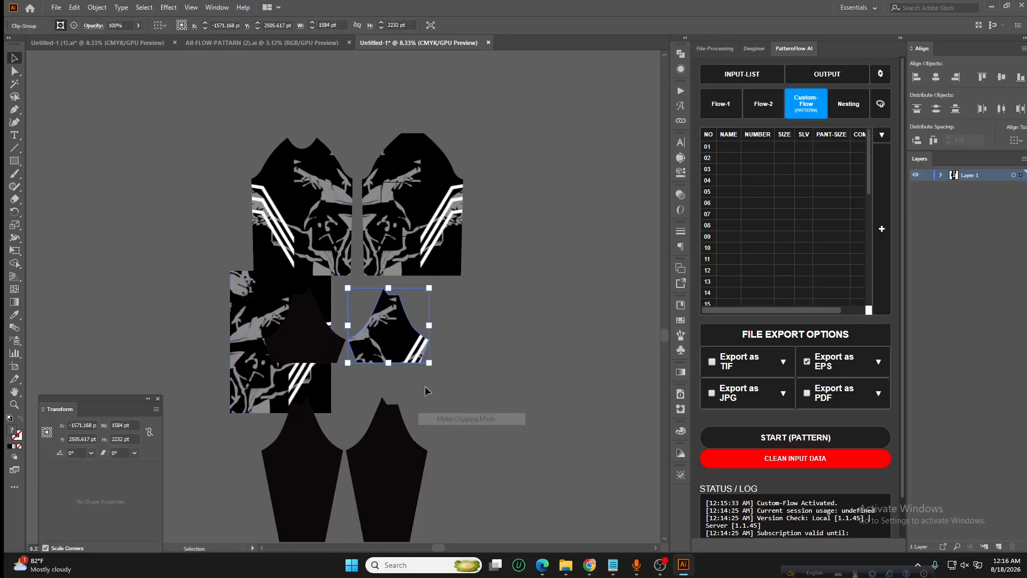
Move the clipped right short sleeve farther out and centre the loose artwork behind the left short sleeve
scroll(416, 382, "up", 1)
left_click_drag(469, 395, 473, 320)
left_click_drag(378, 253, 429, 254)
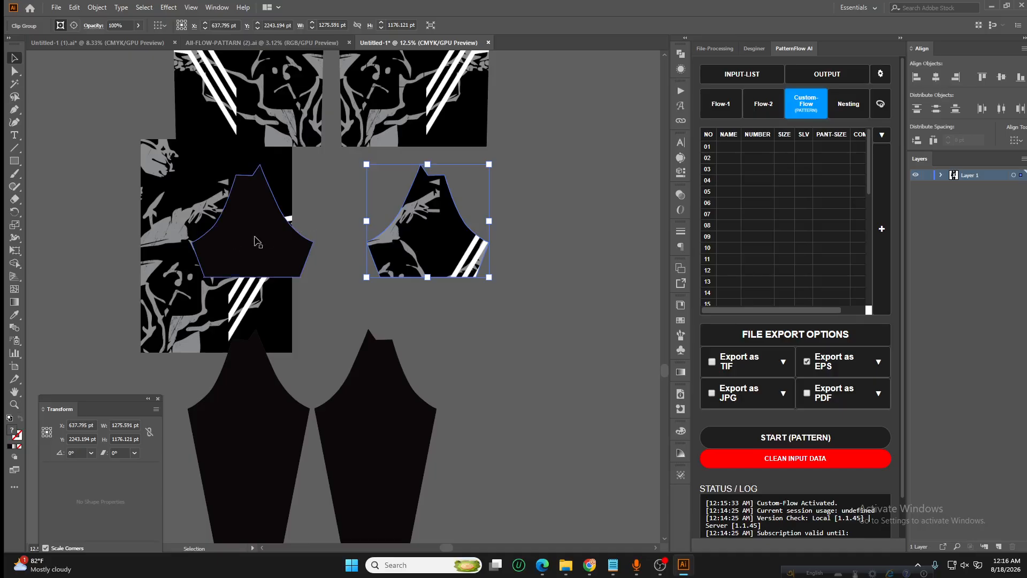
left_click_drag(207, 297, 245, 298)
left_click(443, 233)
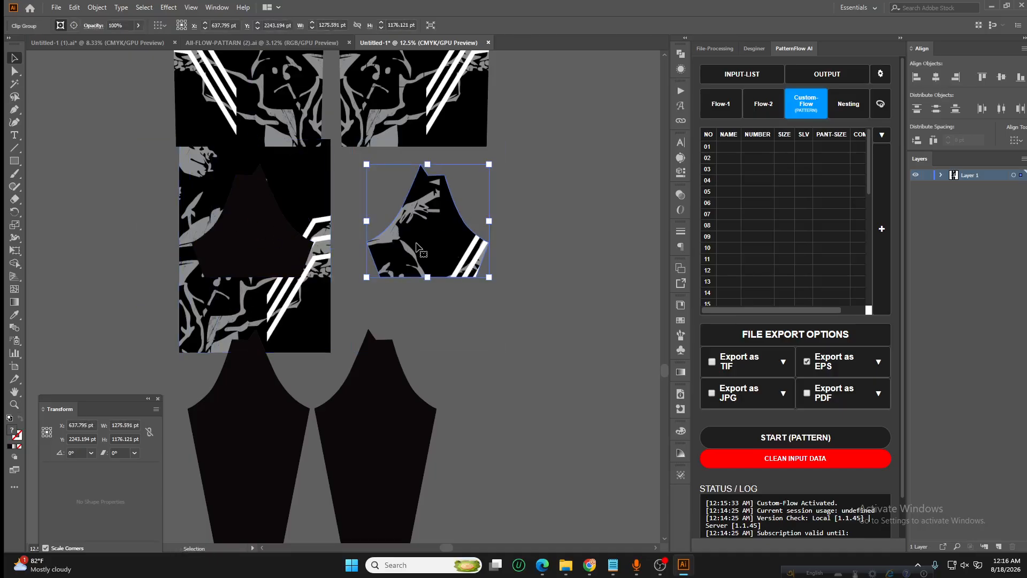
left_click_drag(364, 229, 397, 254)
left_click_drag(456, 278, 567, 278, "alt+shift")
right_click(593, 214)
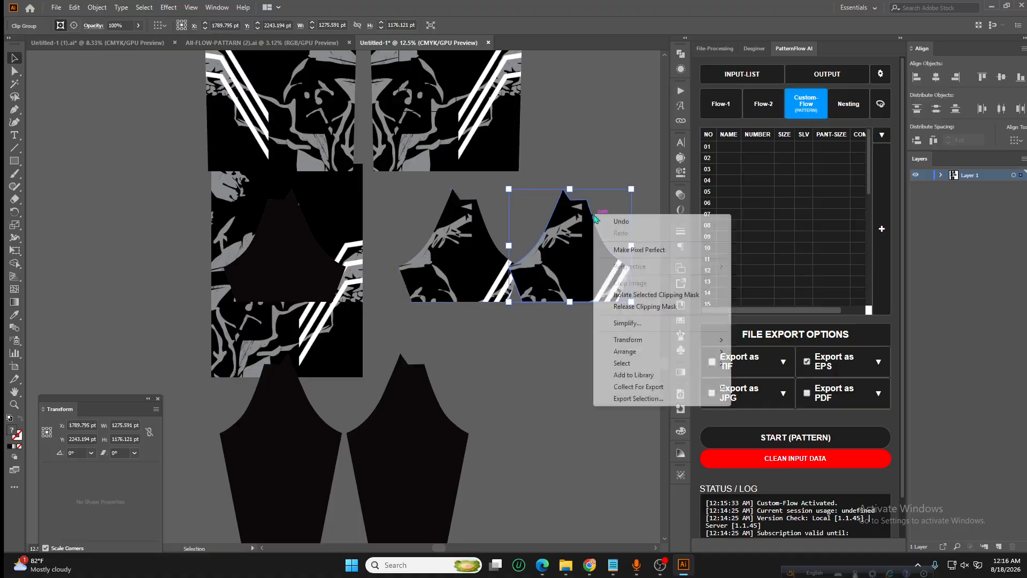
mouse_move(632, 340)
left_click(749, 379)
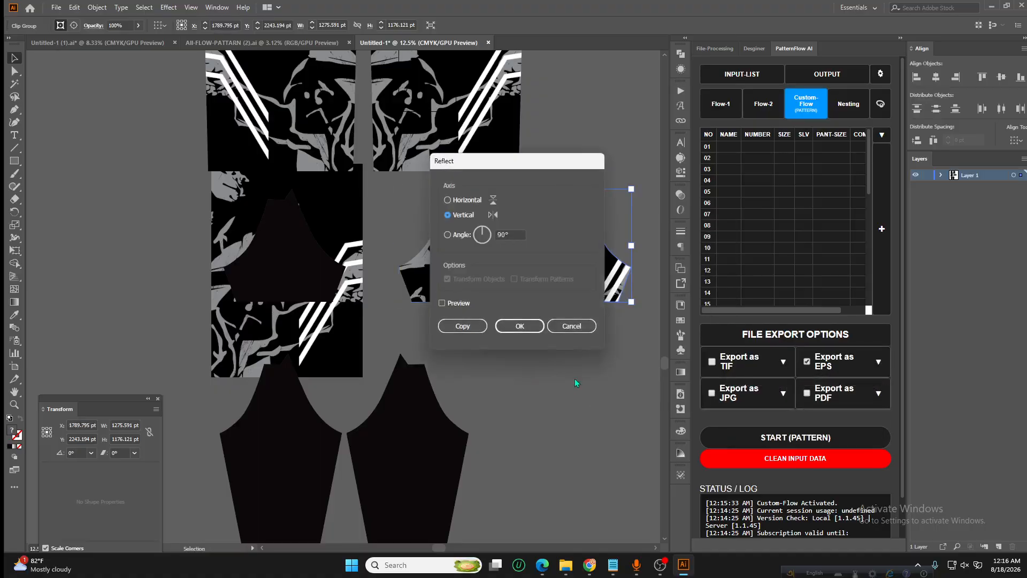
key("Return")
left_click_drag(595, 252, 644, 245)
key("Delete")
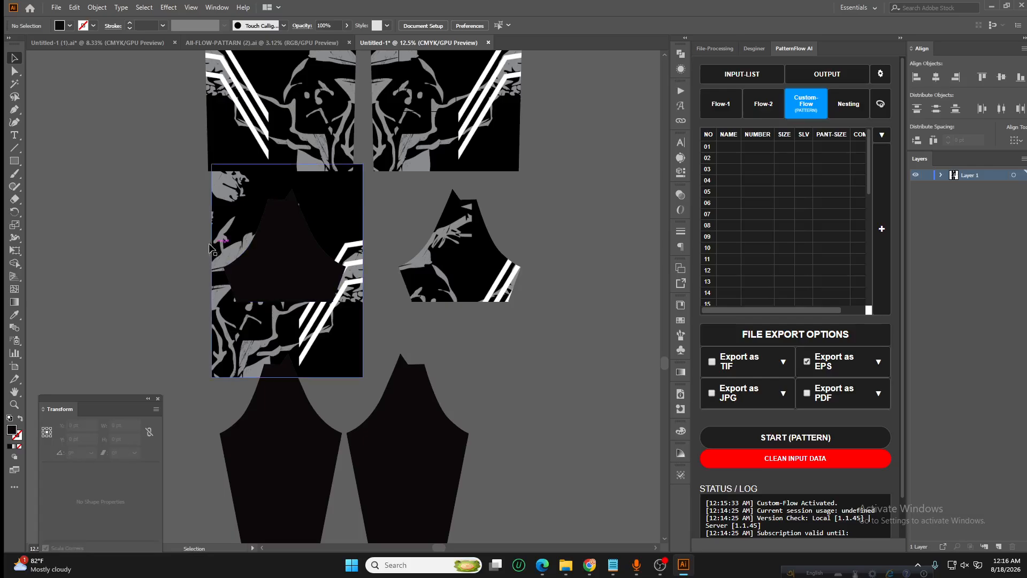
Clip the loose artwork to the shape of the left short sleeve
left_click_drag(301, 271, 299, 270)
right_click(274, 227)
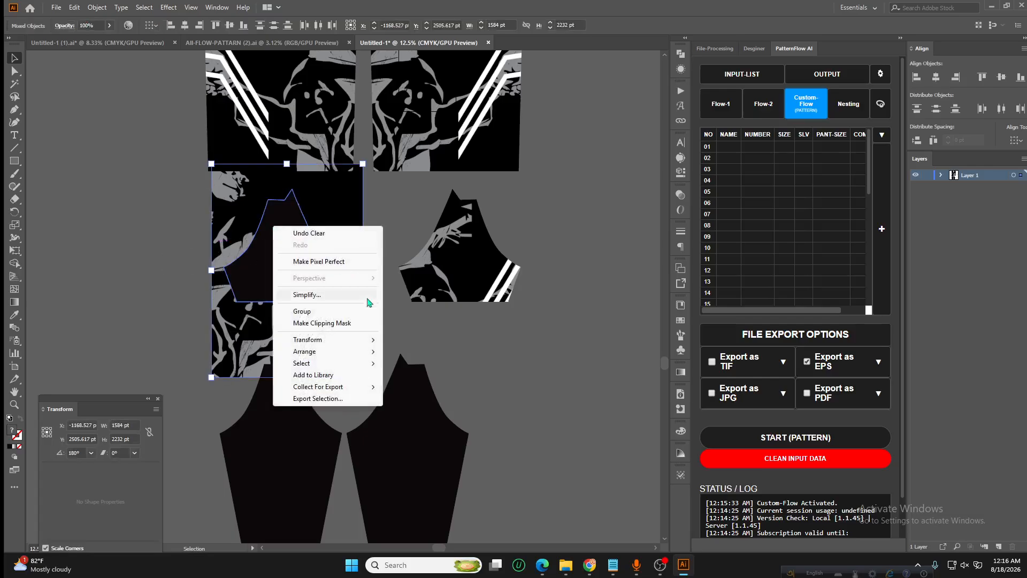
left_click(335, 323)
left_click(550, 322)
Copy a clipped short sleeve down beside the long sleeves and release the copy's clipping mask
left_click_drag(485, 313, 550, 258)
left_click_drag(496, 197, 266, 348)
right_click(252, 268)
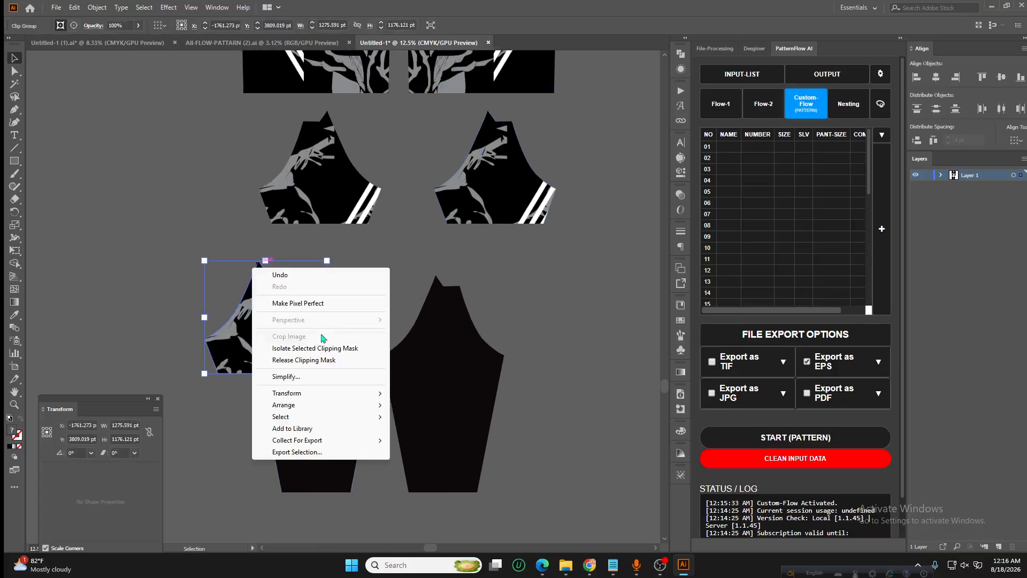
left_click(313, 361)
key("ctrl+shift+a")
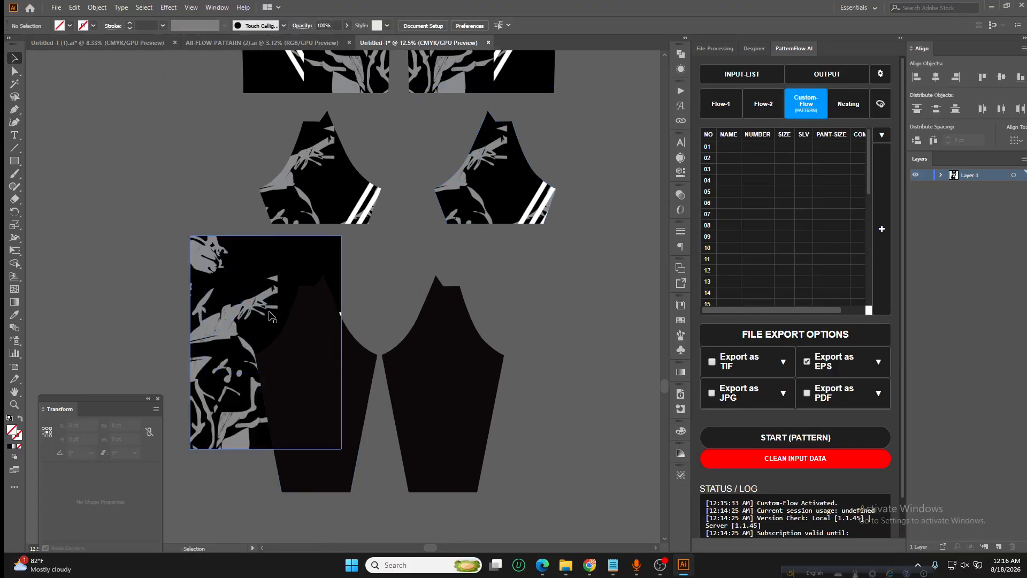
Place the released artwork behind both long sleeves, centring and clipping it to the left long sleeve
left_click_drag(235, 300, 549, 268)
left_click_drag(476, 380, 412, 350)
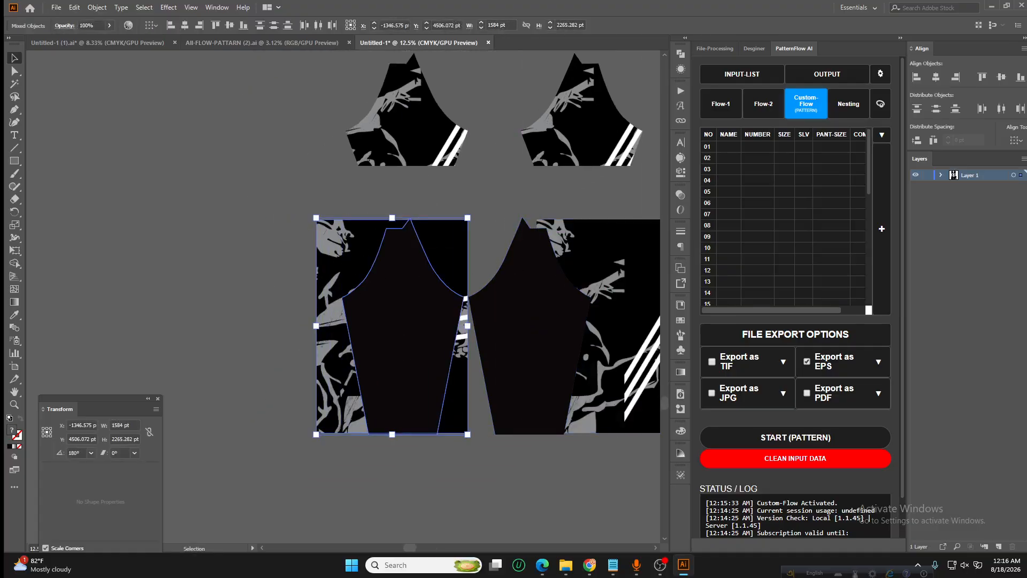
left_click(935, 78)
right_click(357, 379)
left_click(427, 298)
Centre the artwork on the right long sleeve and clip it to that sleeve's shape
left_click_drag(497, 208, 522, 252)
left_click(935, 78)
right_click(481, 239)
left_click(528, 341)
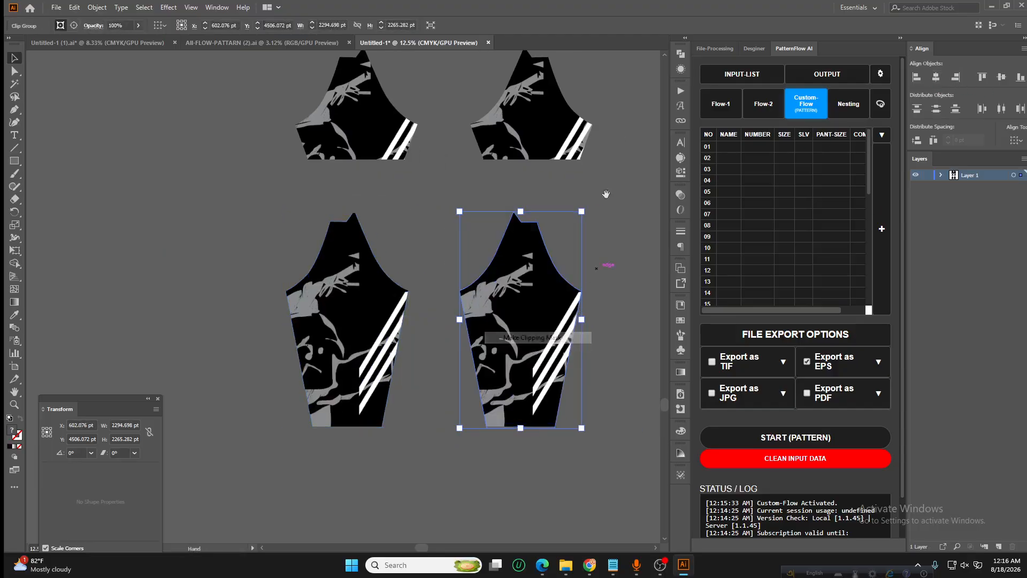
Add the text NAME on the upper area of the back body piece
left_click_drag(604, 195, 578, 341)
key("ctrl+minus")
key("ctrl+minus")
left_click_drag(561, 255, 581, 314)
left_click(447, 219)
scroll(446, 219, "up", 3)
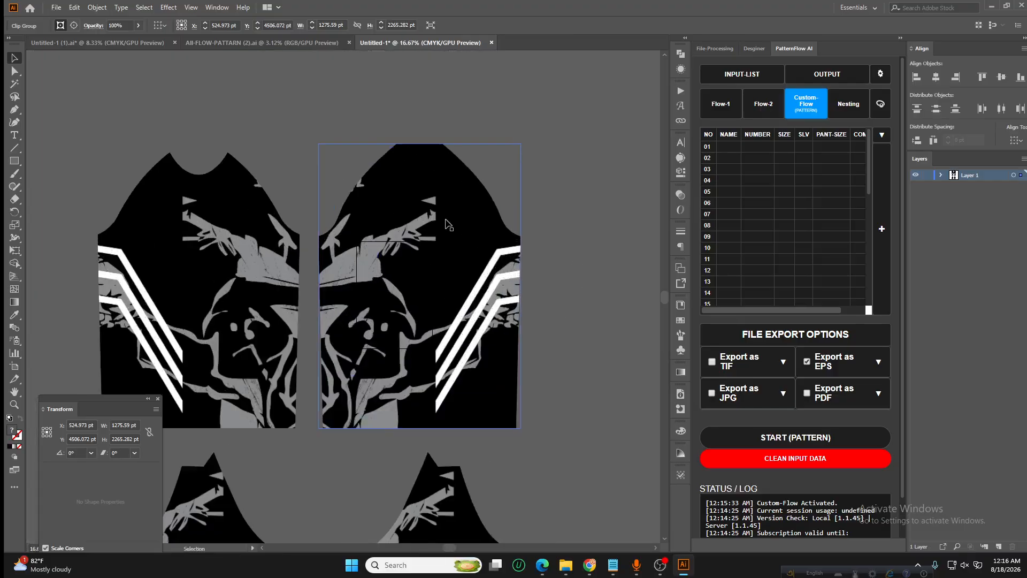
scroll(419, 275, "up", 1)
key("t")
scroll(402, 285, "up", 1)
scroll(397, 282, "up", 3)
left_click(416, 258)
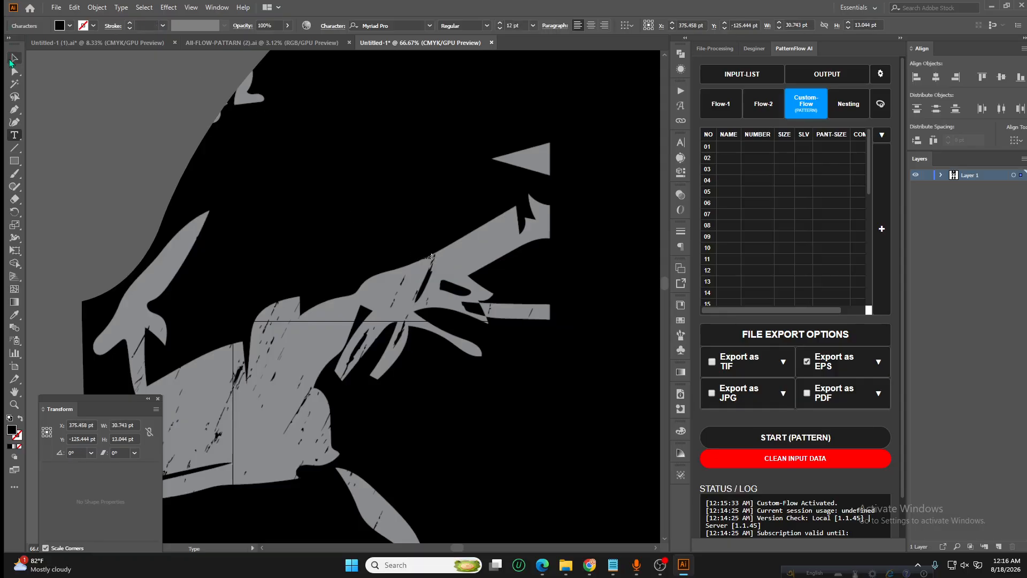
Enlarge the NAME text to about 259 pt and set its font to Galantic
left_click(12, 60)
scroll(390, 258, "down", 2)
left_click_drag(332, 257, 411, 348)
left_click(402, 25)
type("ga")
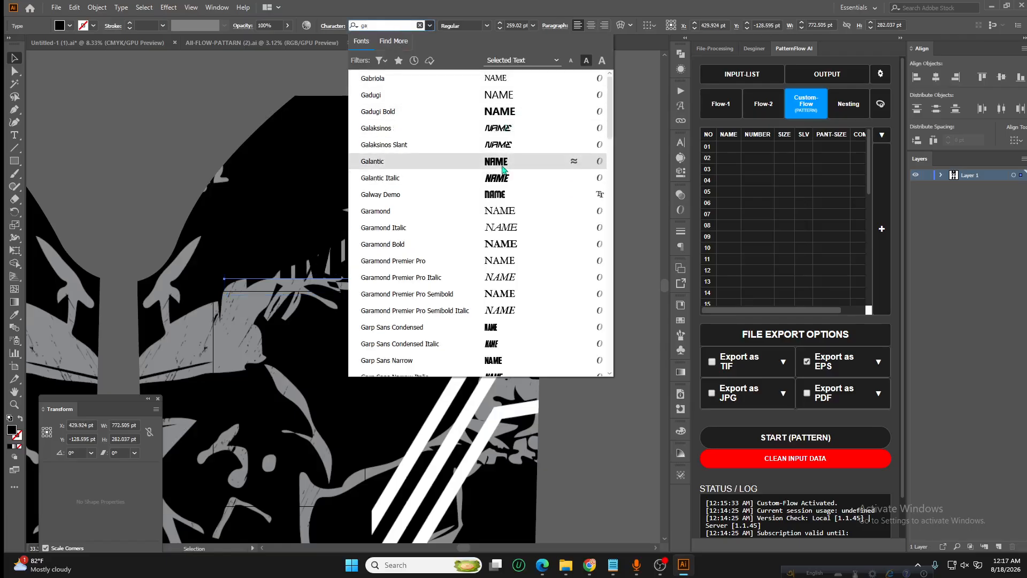
left_click(502, 166)
Position the NAME text across the upper back, sampling white from the stripes as its colour and centre-aligning its paragraph
left_click_drag(324, 267, 373, 238)
key("i")
left_click(483, 340)
key("v")
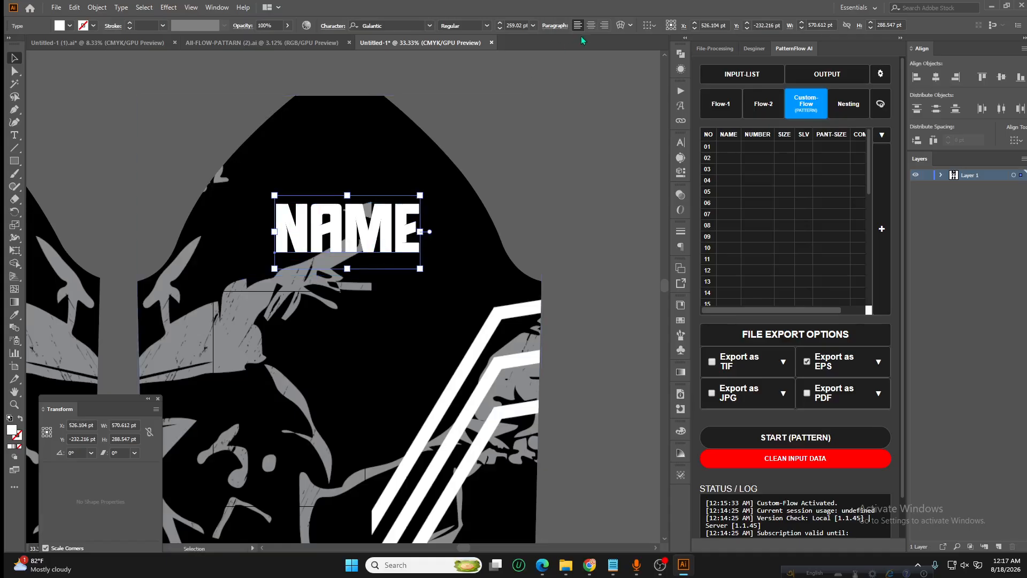
key("ctrl+shift+c")
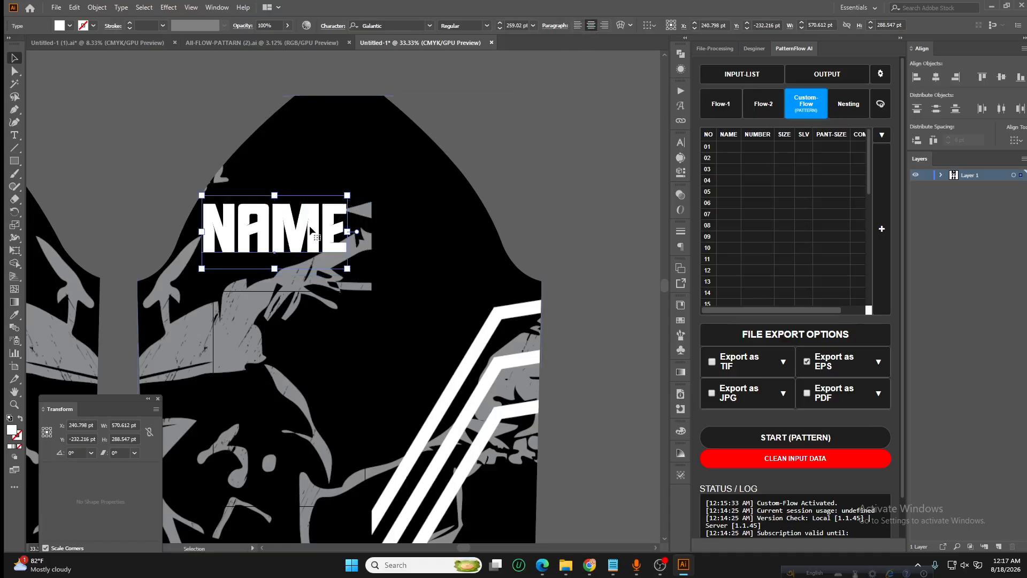
Duplicate the NAME text below itself on the back body piece and change the copy to -10-
left_click_drag(310, 227, 378, 350)
double_click(378, 350)
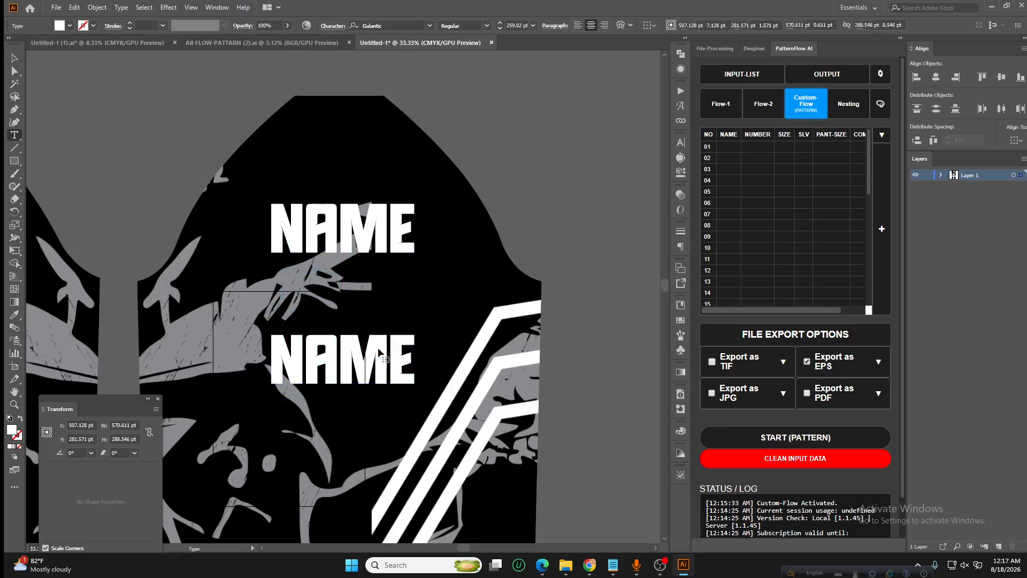
double_click(378, 350)
type("-10-")
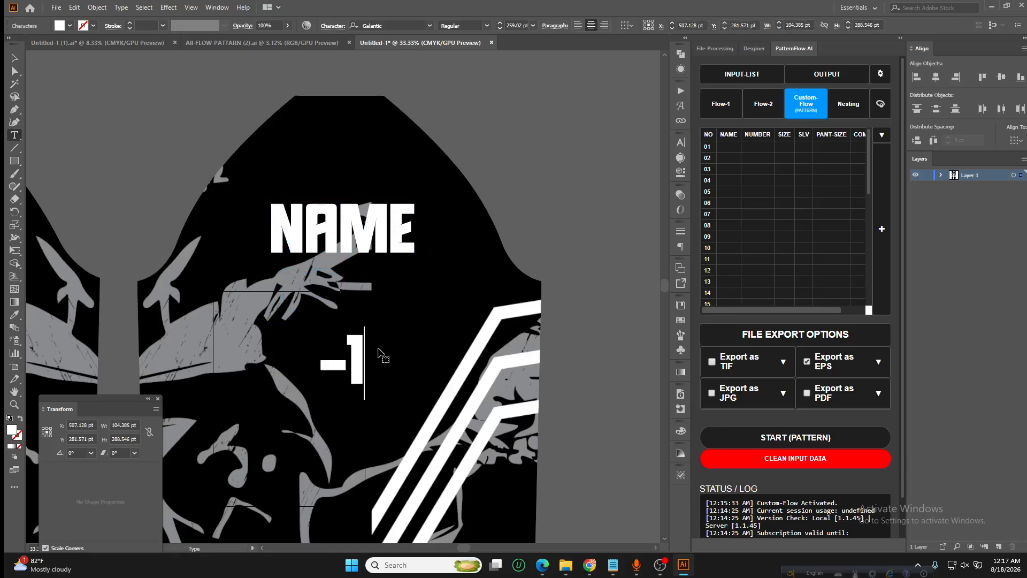
left_click(14, 58)
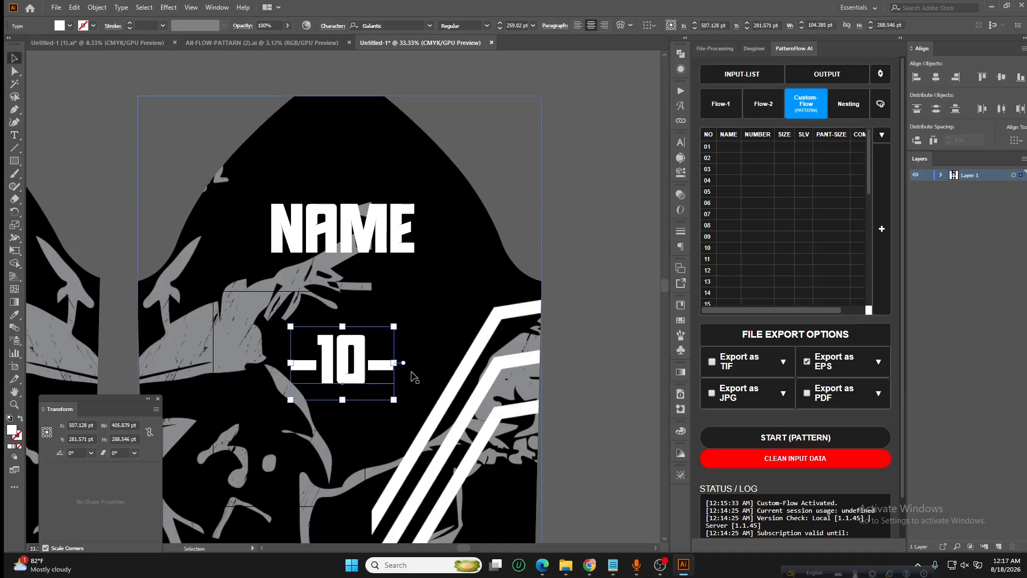
Enlarge the -10- text on the back body piece to about 705 pt
scroll(396, 353, "down", 1)
left_click_drag(393, 355, 479, 494)
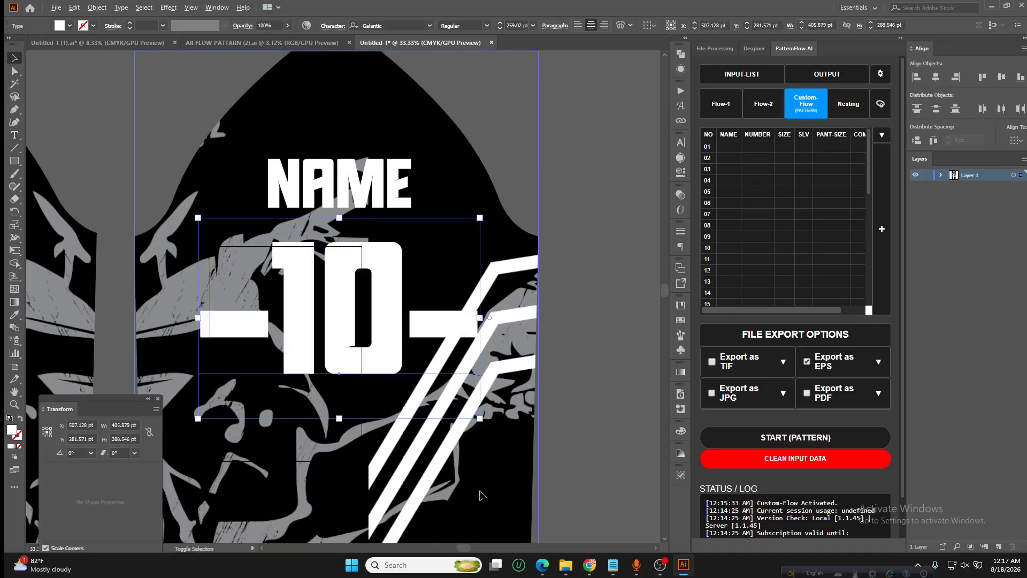
left_click_drag(542, 155, 515, 187)
Centre the NAME and -10- texts horizontally on the back body piece
scroll(491, 196, "down", 2)
left_click_drag(445, 160, 353, 241)
left_click(936, 78)
left_click_drag(529, 159, 548, 160)
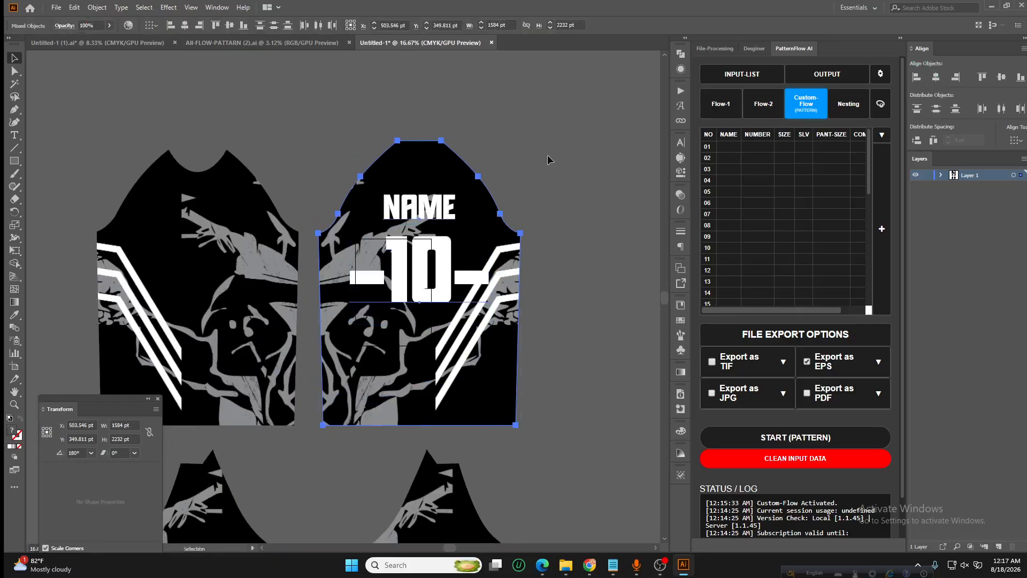
Copy the -10- text onto the front body piece and shrink it to a chest number of about 187 pt
left_click(547, 160)
left_click_drag(424, 277, 198, 245)
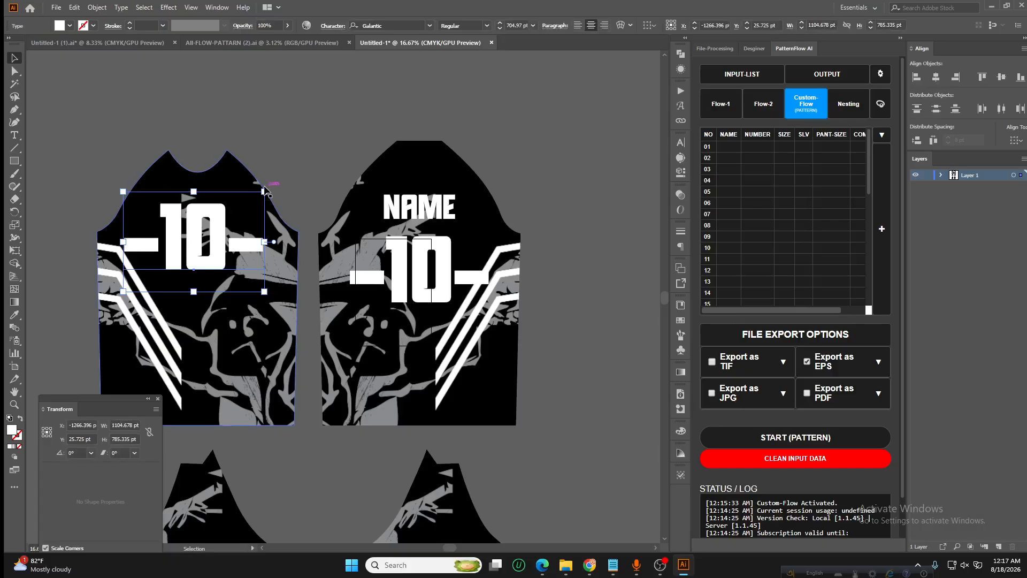
left_click_drag(264, 192, 182, 224)
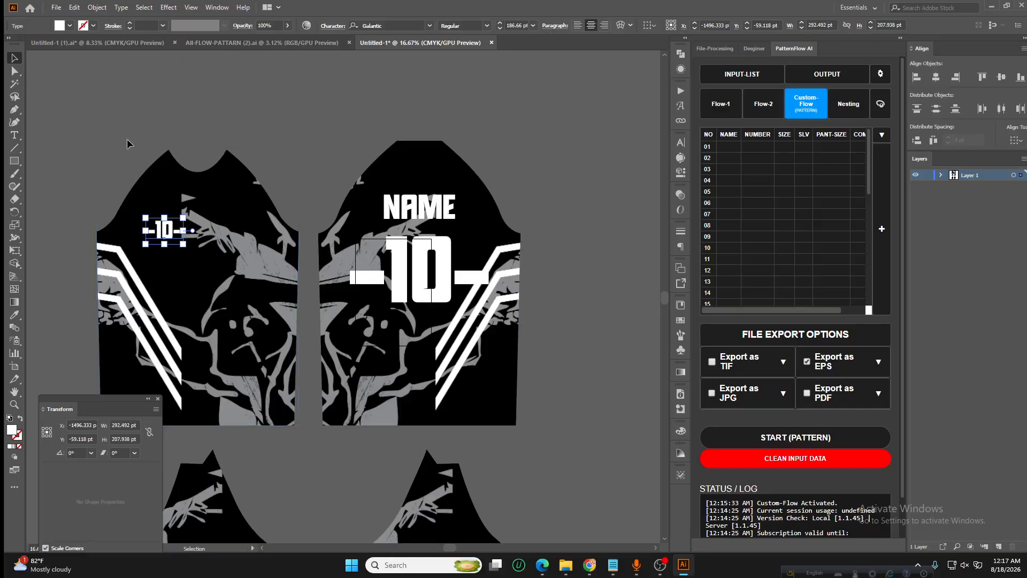
Group the front body piece with its chest number, and the back body piece with its name and number
left_click(246, 176)
left_click(508, 240)
key("ctrl+0")
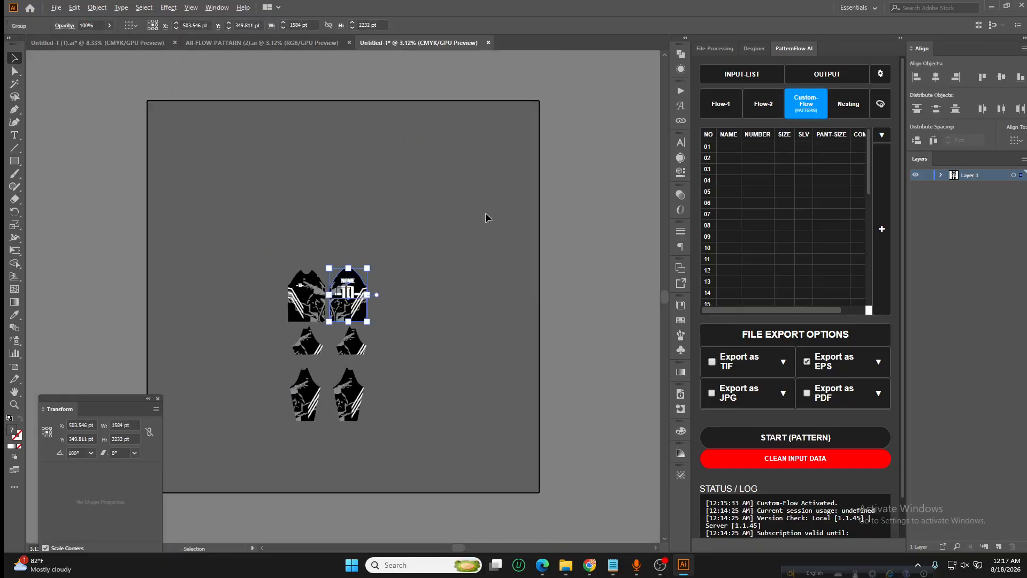
left_click(501, 292)
Save the document as Untitled-1.ai on the New Volume (F:) drive in Adobe Illustrator format
key("ctrl+s")
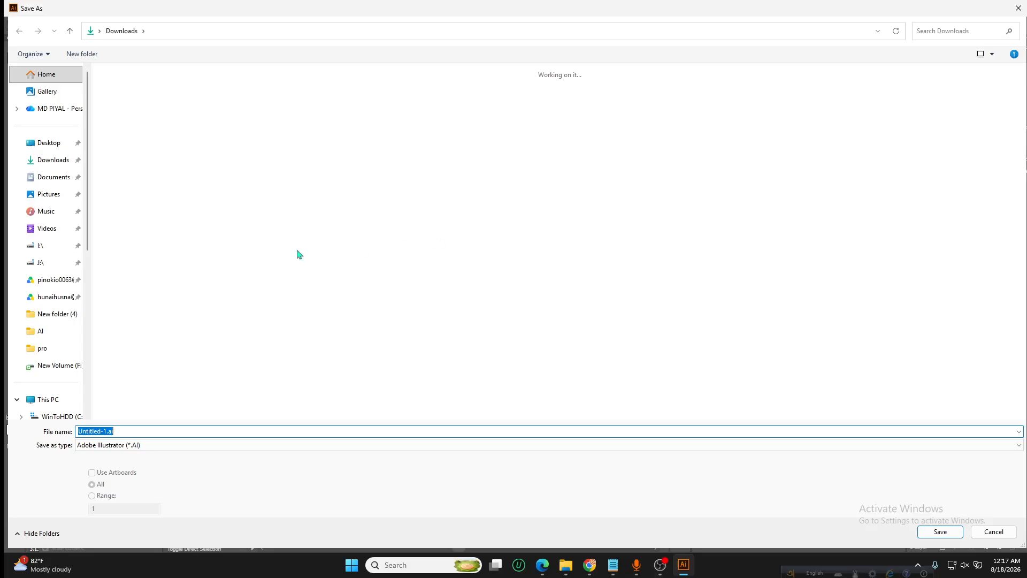
left_click(59, 208)
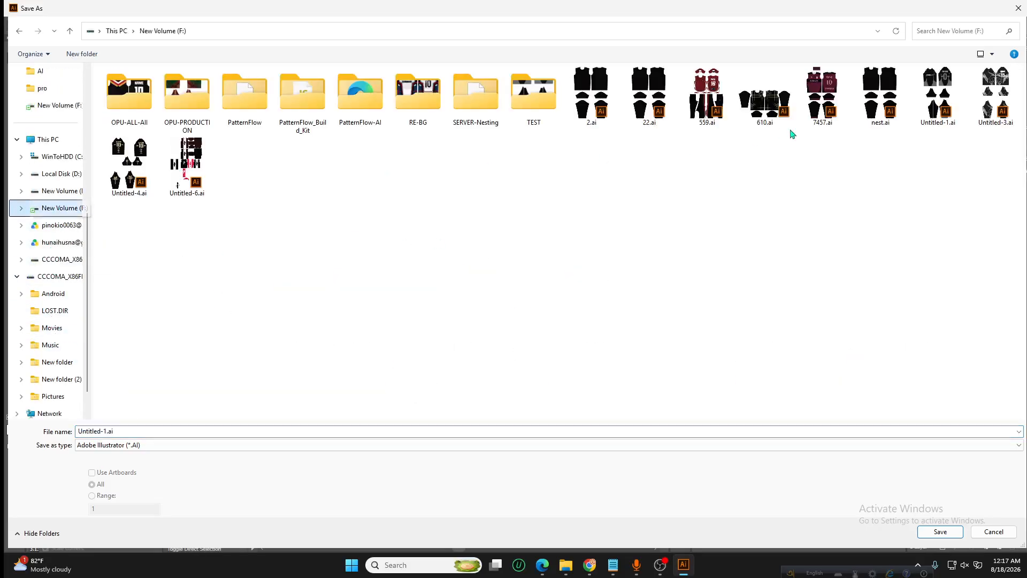
left_click(926, 529)
key("Return")
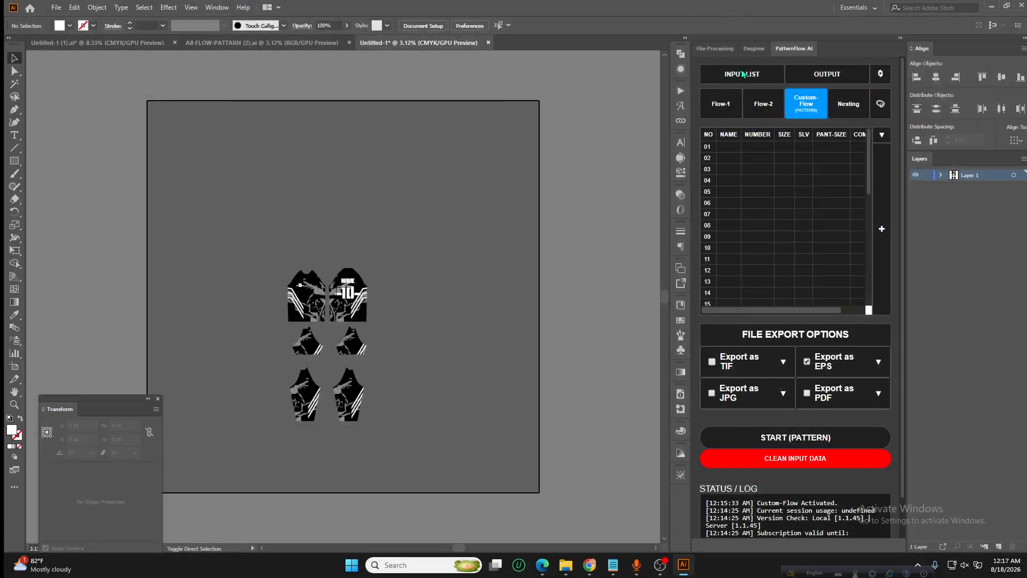
Load the player list from PF_Data_8_3_2026 (2).json in Downloads as the input list
left_click(750, 76)
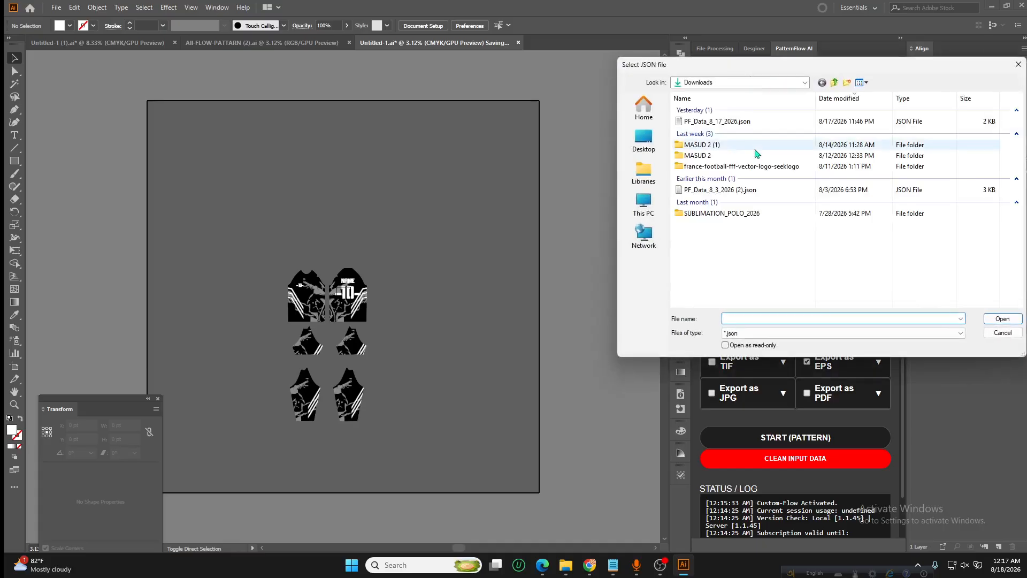
double_click(796, 197)
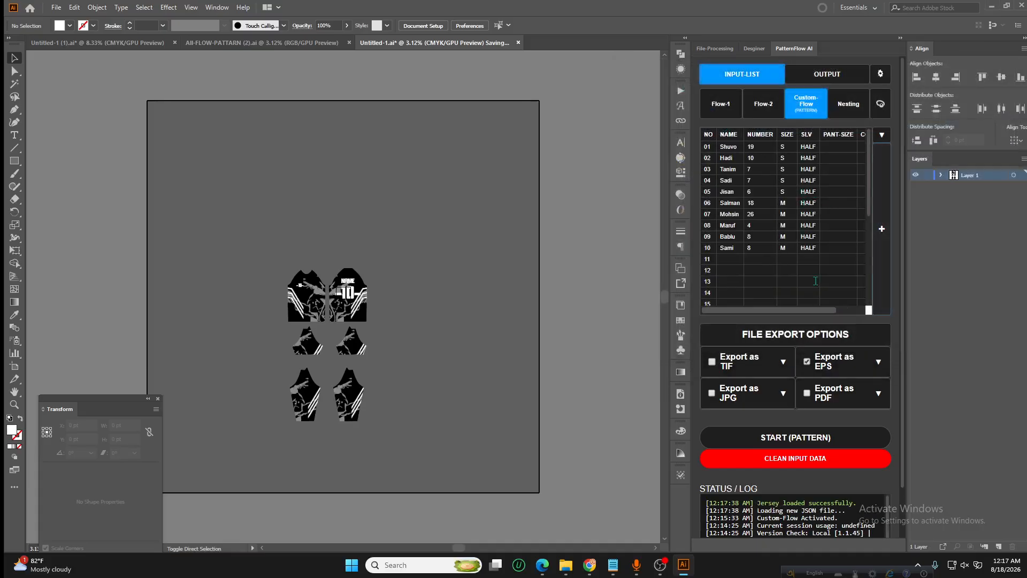
Choose RAGLAN-RIB as the Custom-Flow pattern and confirm it
left_click(806, 103)
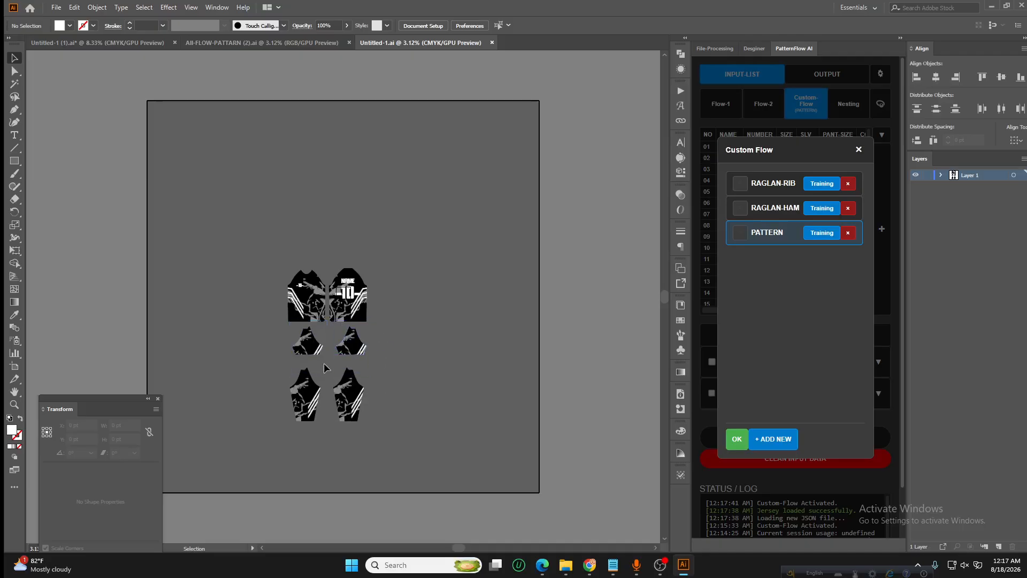
left_click(789, 186)
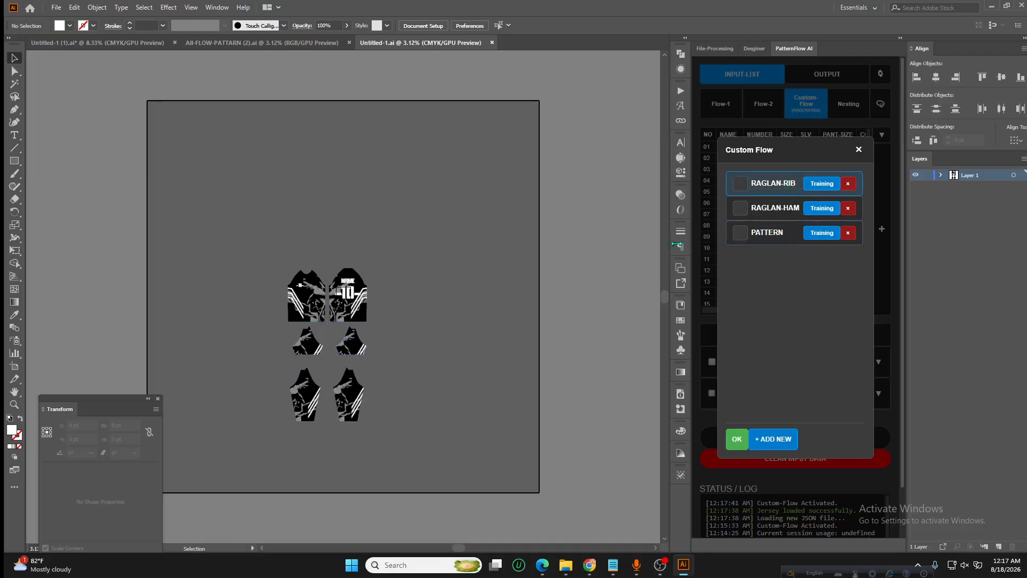
left_click(797, 207)
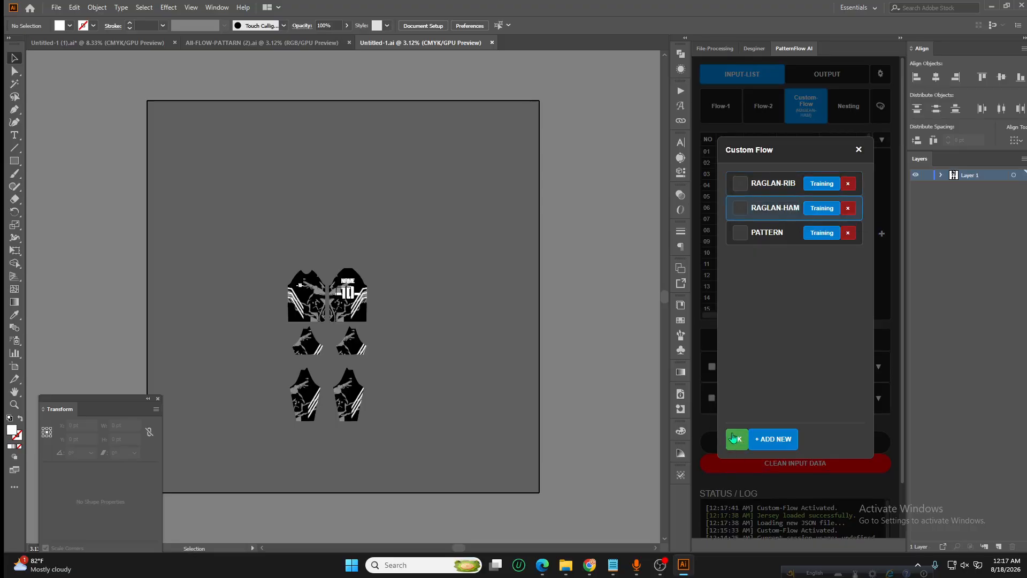
left_click(781, 188)
left_click(737, 442)
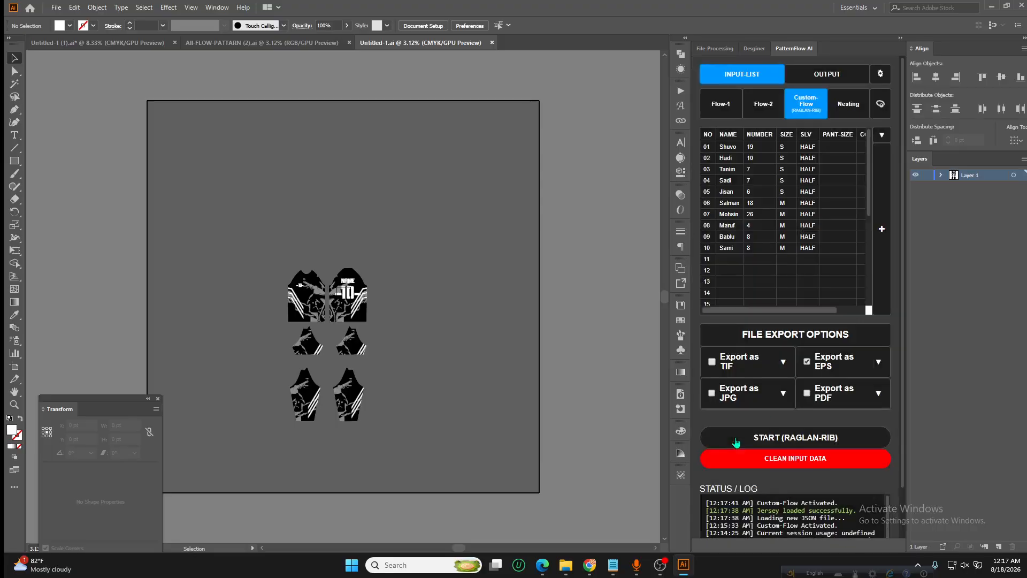
Set the output folder to F:/TEST/2, then check the setup and run the RAGLAN-RIB processing
left_click(849, 76)
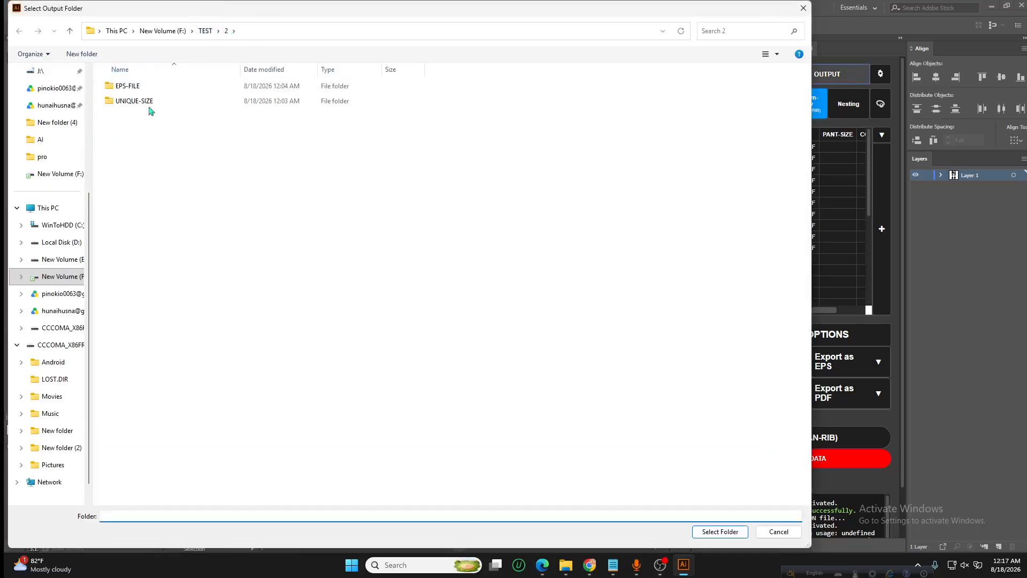
left_click(720, 531)
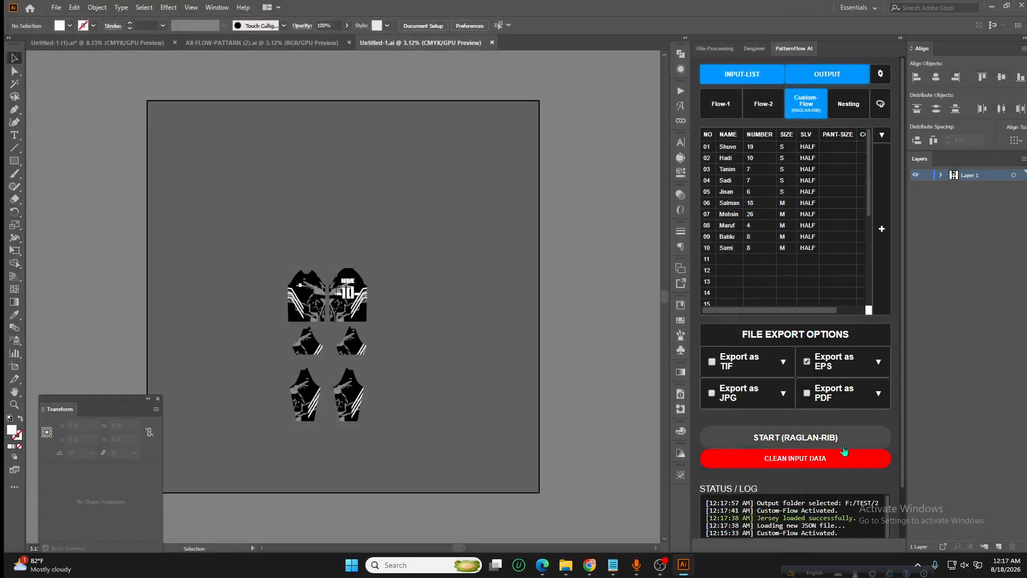
left_click(836, 443)
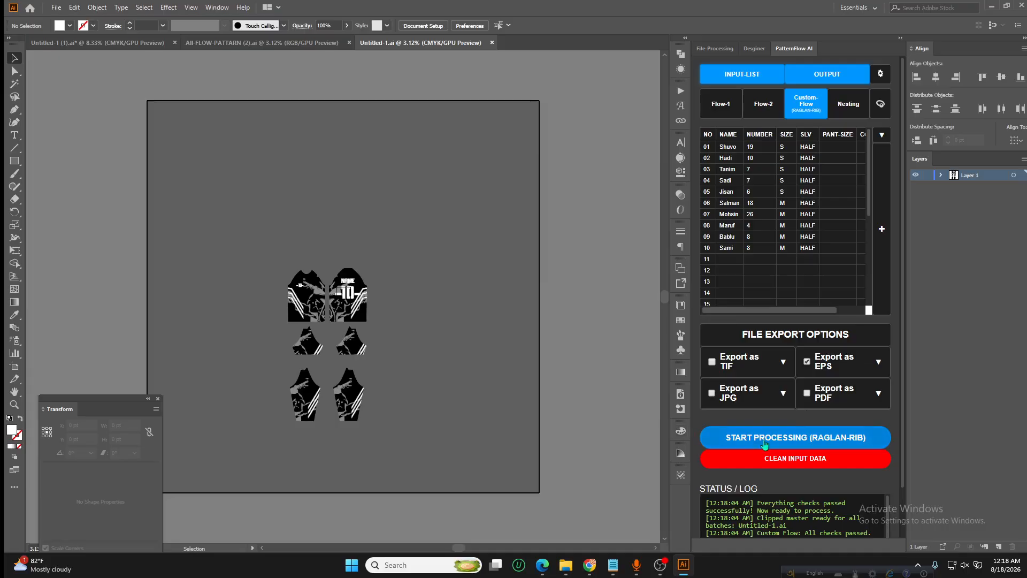
left_click(802, 439)
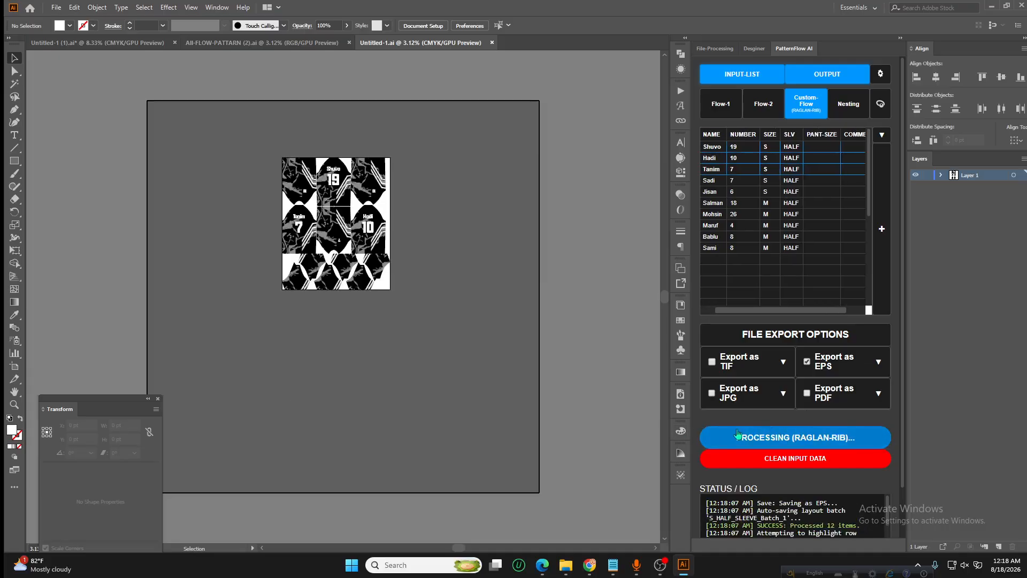